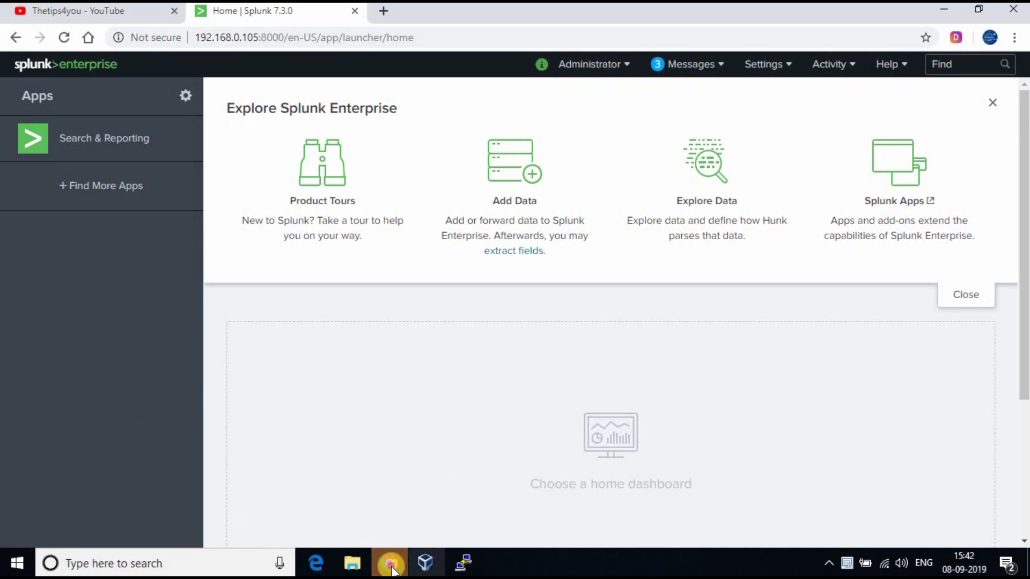
From the Splunk home page, open Manage Apps using the gear icon beside Apps.
{"action": "left_click", "coordinate": [173, 349]}
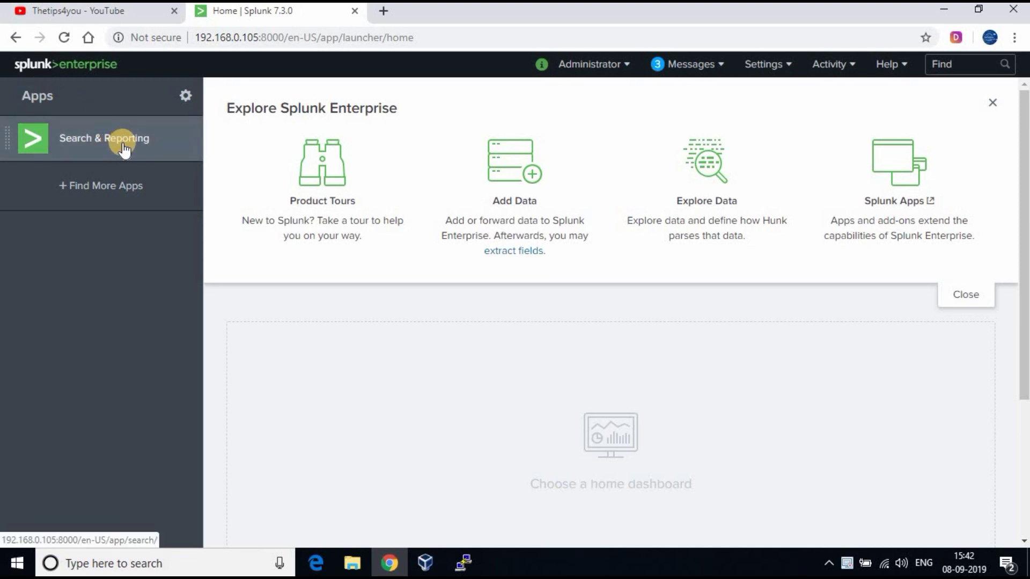
{"action": "left_click", "coordinate": [186, 98]}
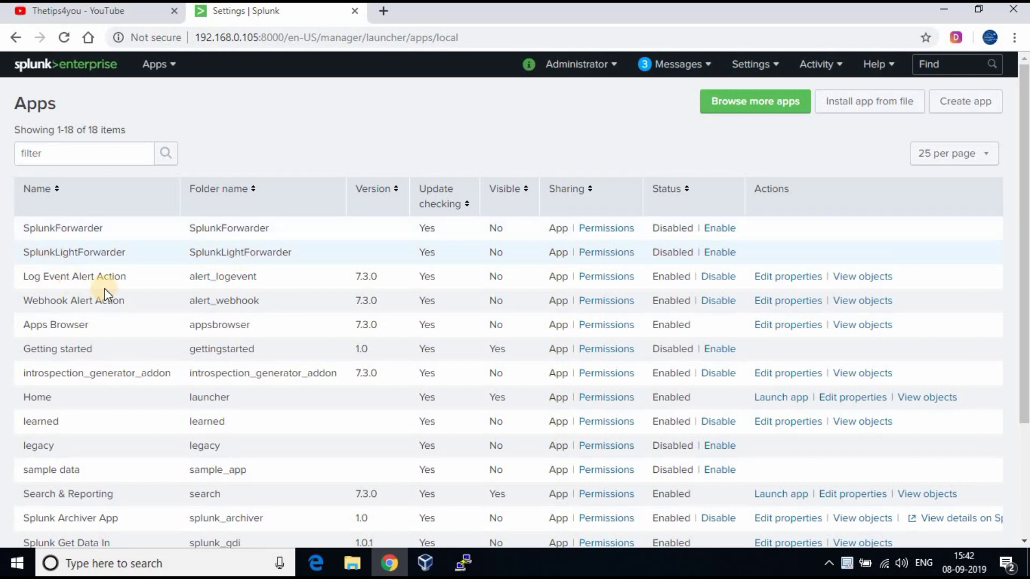
{"action": "scroll", "coordinate": [86, 241], "scroll_direction": "down", "scroll_amount": 2}
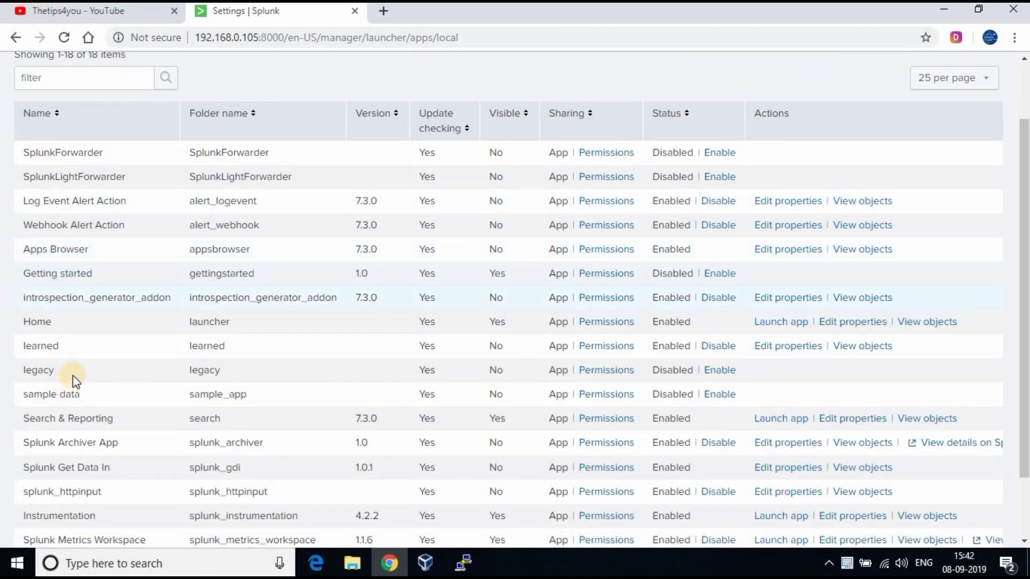
{"action": "scroll", "coordinate": [80, 485], "scroll_direction": "down", "scroll_amount": 2}
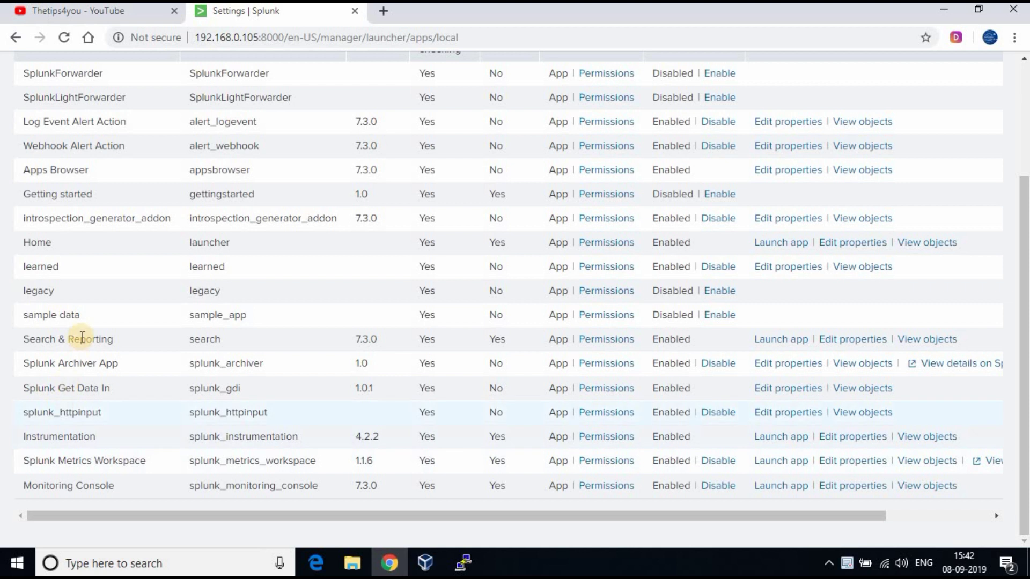
{"action": "left_click_drag", "start_coordinate": [23, 338], "coordinate": [114, 339]}
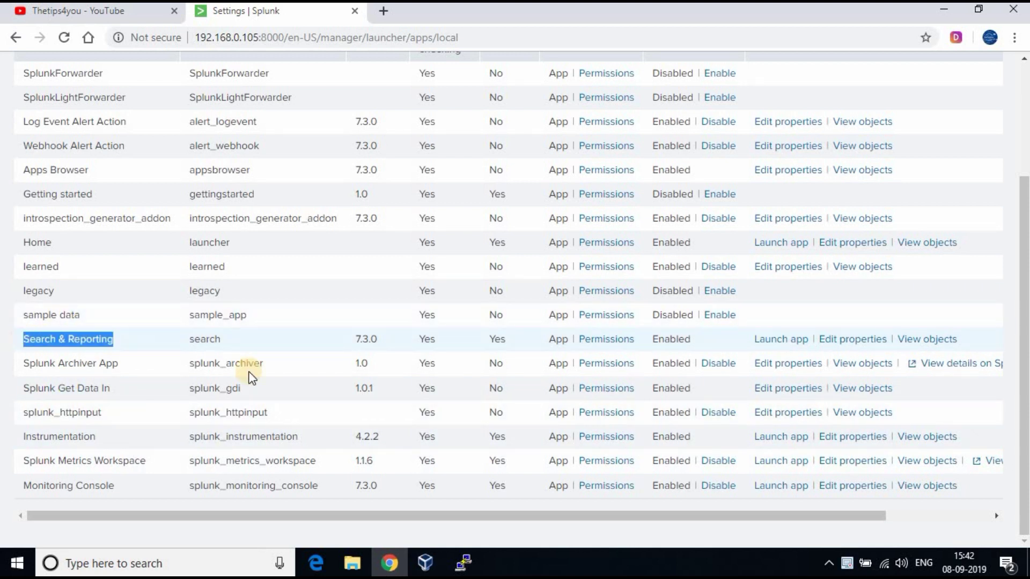
{"action": "left_click", "coordinate": [105, 338]}
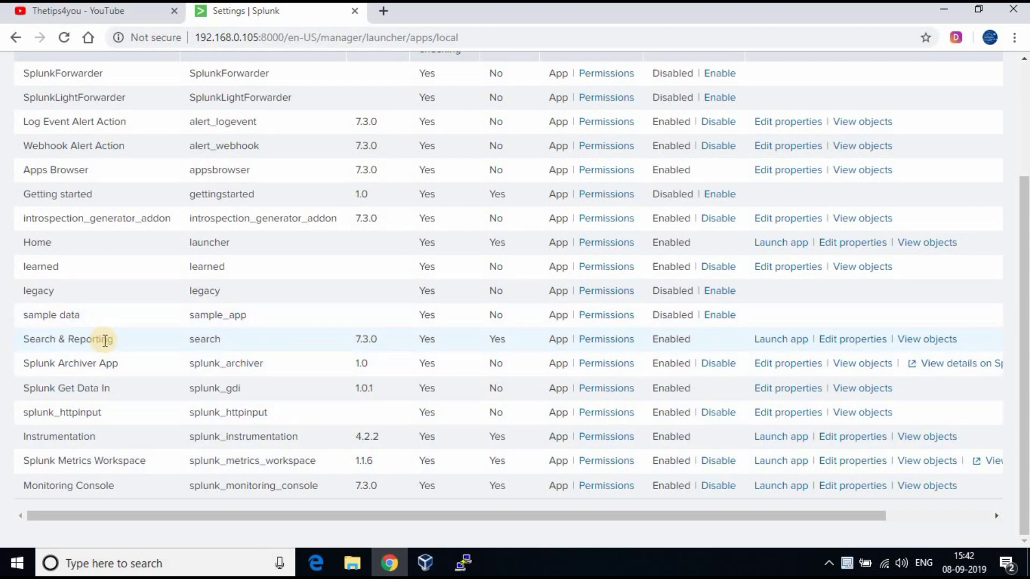
{"action": "scroll", "coordinate": [105, 339], "scroll_direction": "up", "scroll_amount": 3}
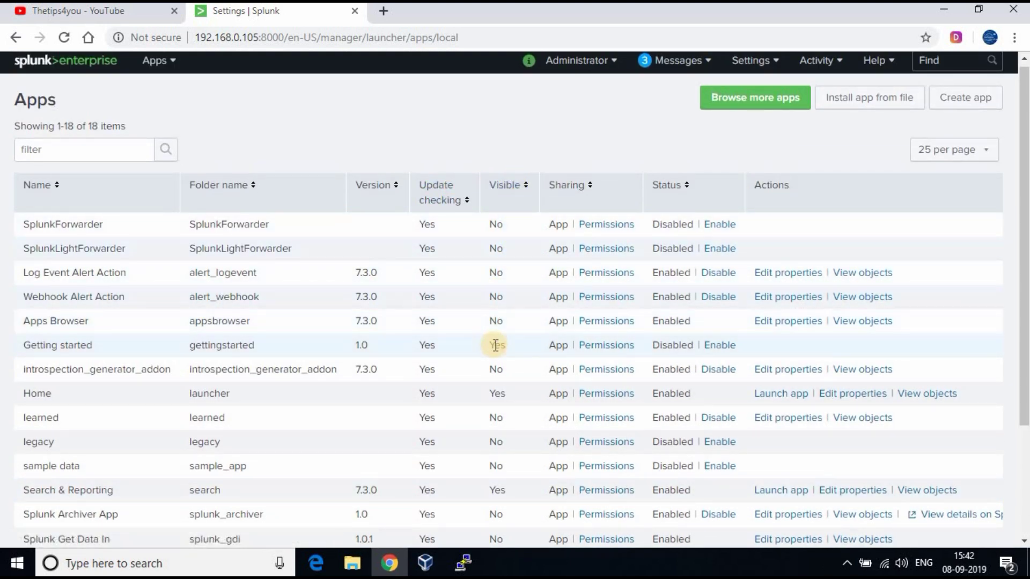
{"action": "scroll", "coordinate": [495, 344], "scroll_direction": "down", "scroll_amount": 3}
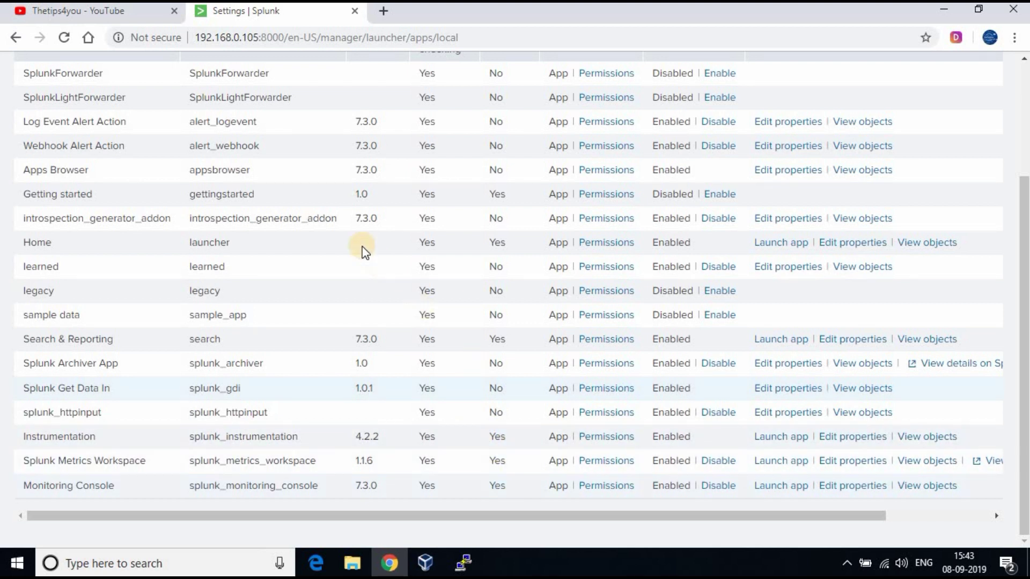
{"action": "scroll", "coordinate": [138, 64], "scroll_direction": "up", "scroll_amount": 4}
{"action": "left_click", "coordinate": [170, 65]}
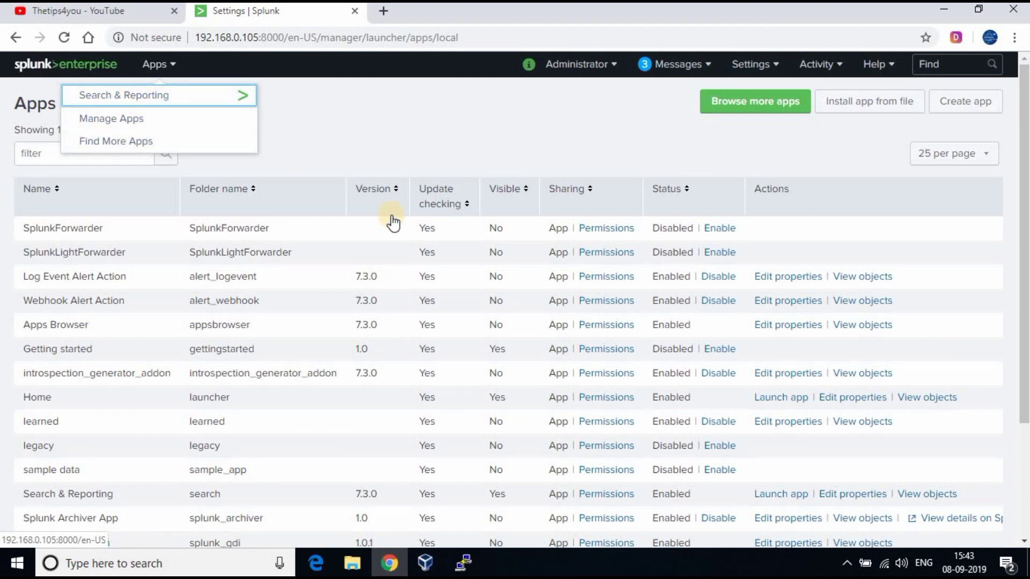
{"action": "left_click", "coordinate": [510, 131]}
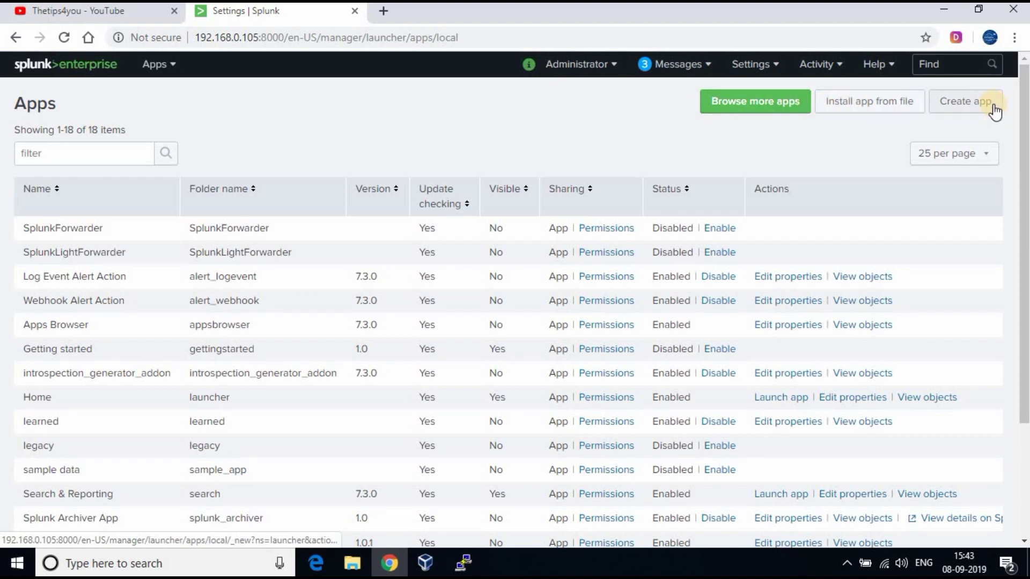
Search the Browse More Apps catalogue for 'dashboard' apps.
{"action": "left_click", "coordinate": [759, 105]}
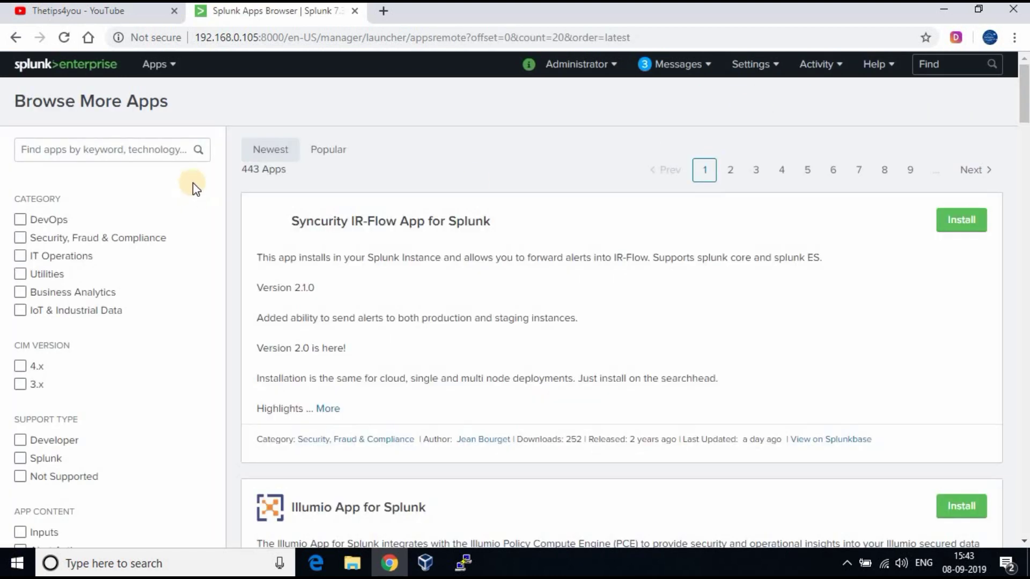
{"action": "scroll", "coordinate": [766, 281], "scroll_direction": "down", "scroll_amount": 5}
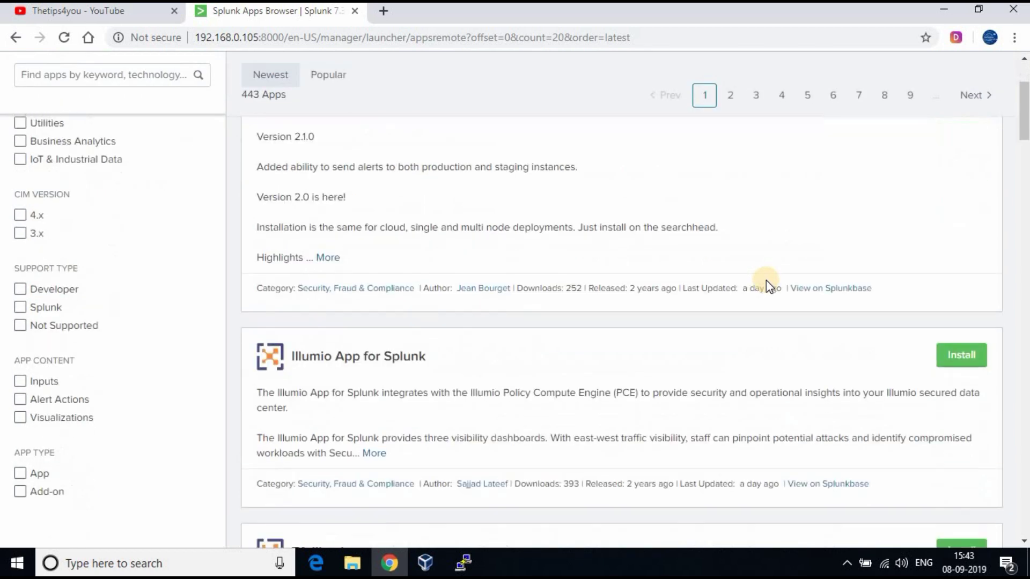
{"action": "scroll", "coordinate": [766, 280], "scroll_direction": "down", "scroll_amount": 10}
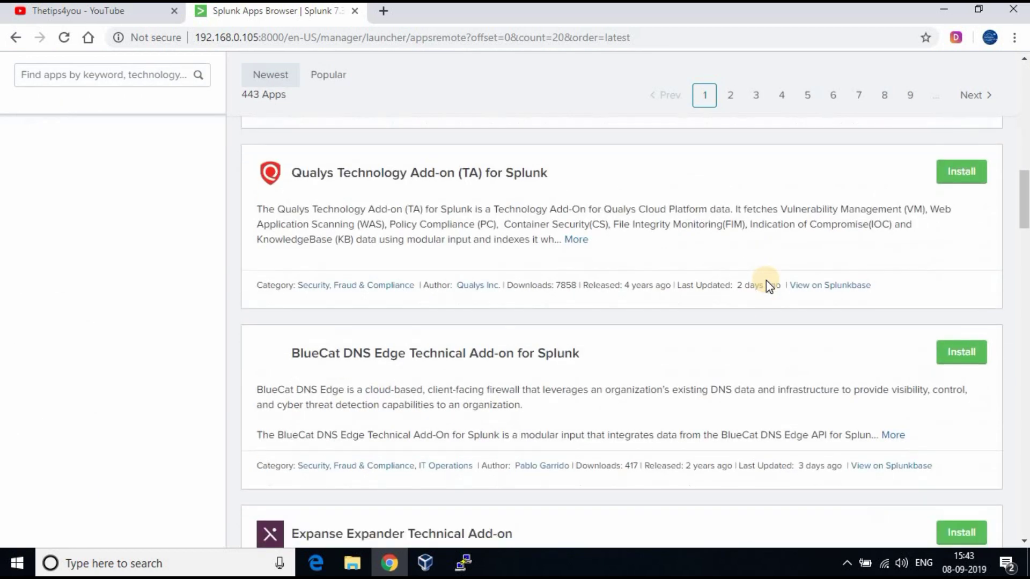
{"action": "scroll", "coordinate": [766, 280], "scroll_direction": "up", "scroll_amount": 15}
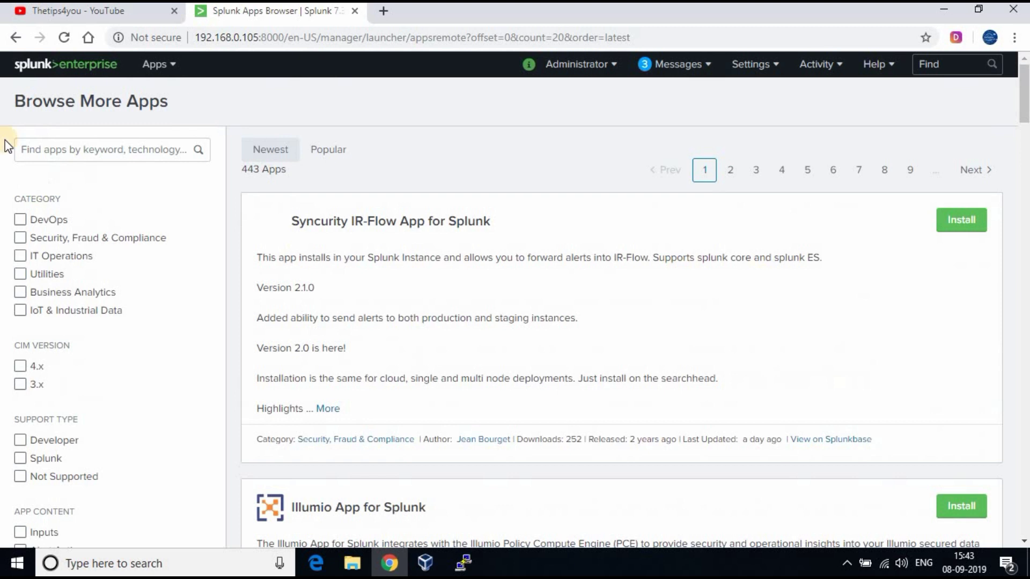
{"action": "left_click", "coordinate": [72, 146]}
{"action": "type", "text": "dashboard"}
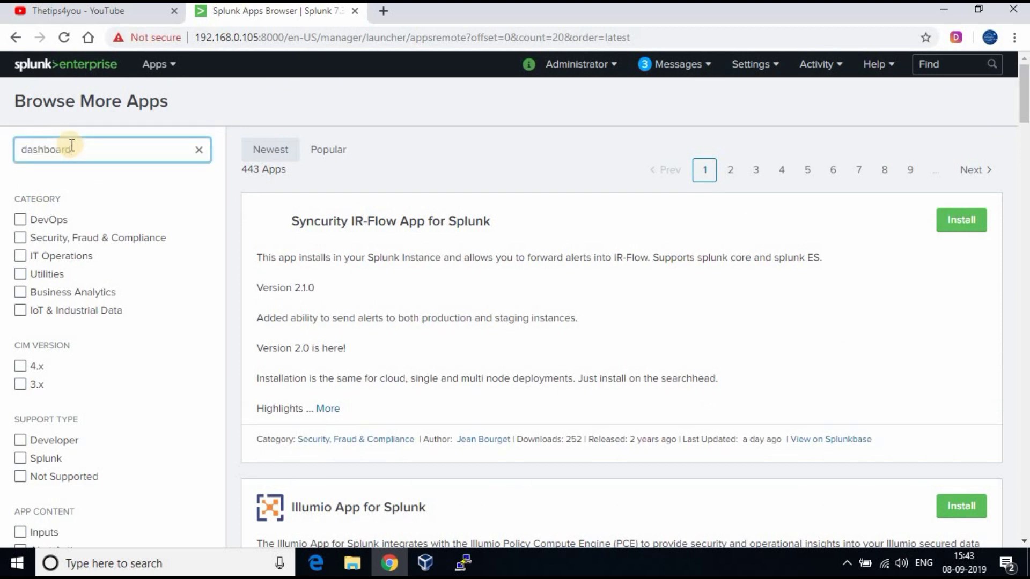
{"action": "key", "text": "Return"}
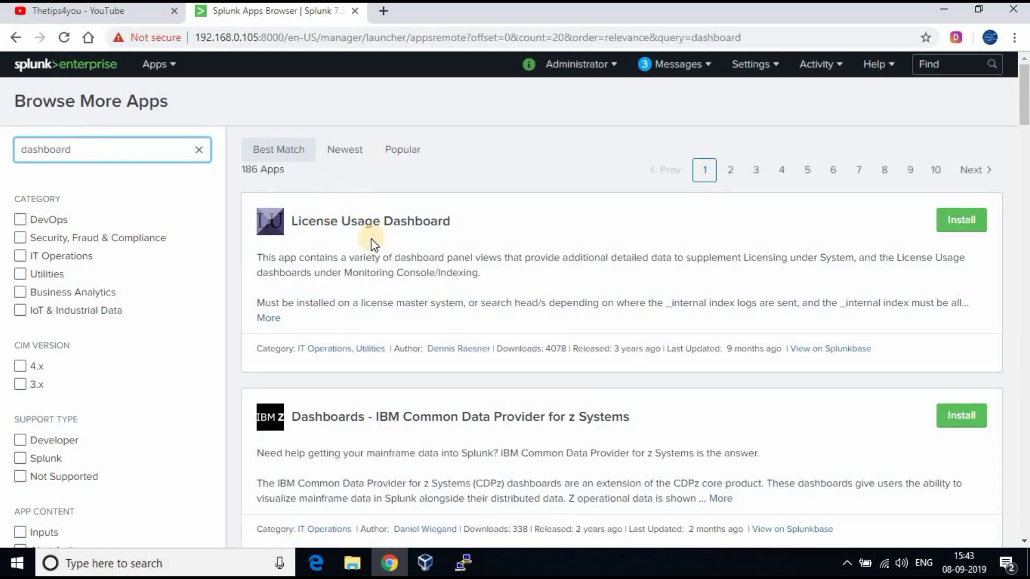
Expand the License Usage Dashboard's full description.
{"action": "left_click_drag", "start_coordinate": [329, 221], "coordinate": [475, 218]}
{"action": "left_click", "coordinate": [465, 231]}
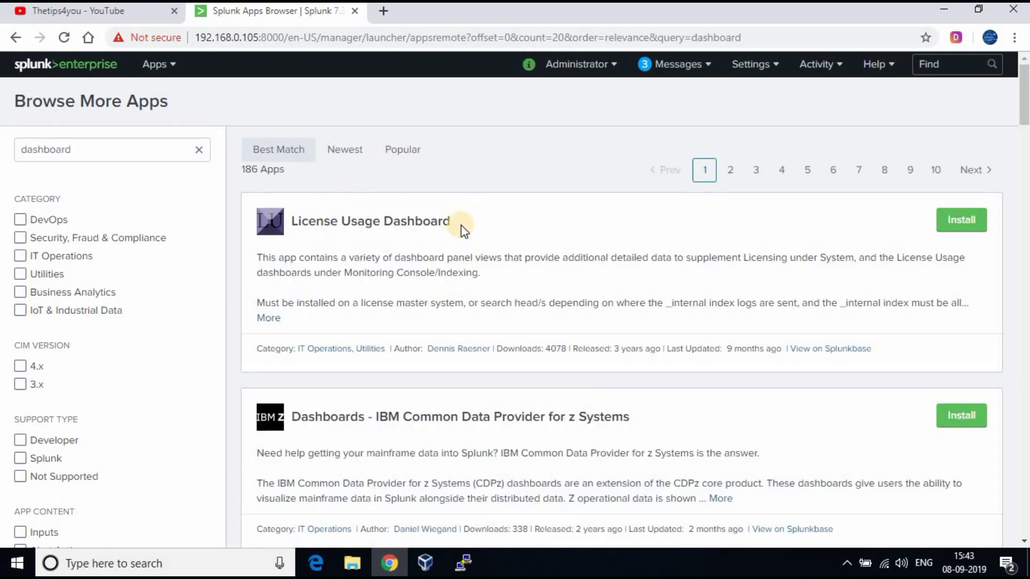
{"action": "left_click", "coordinate": [268, 317]}
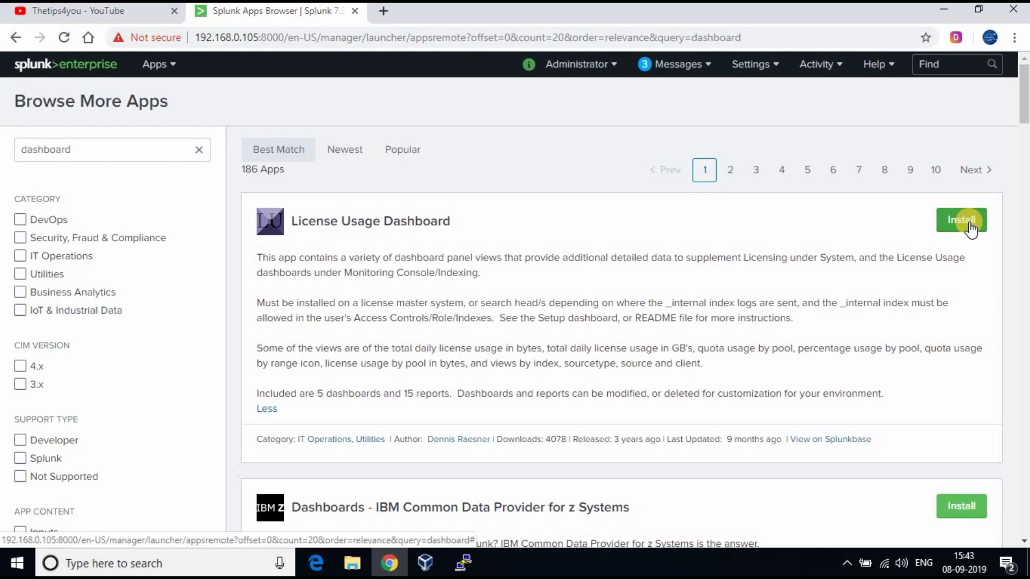
Install License Usage Dashboard, signing in to splunk.com and accepting its license.
{"action": "left_click", "coordinate": [970, 228]}
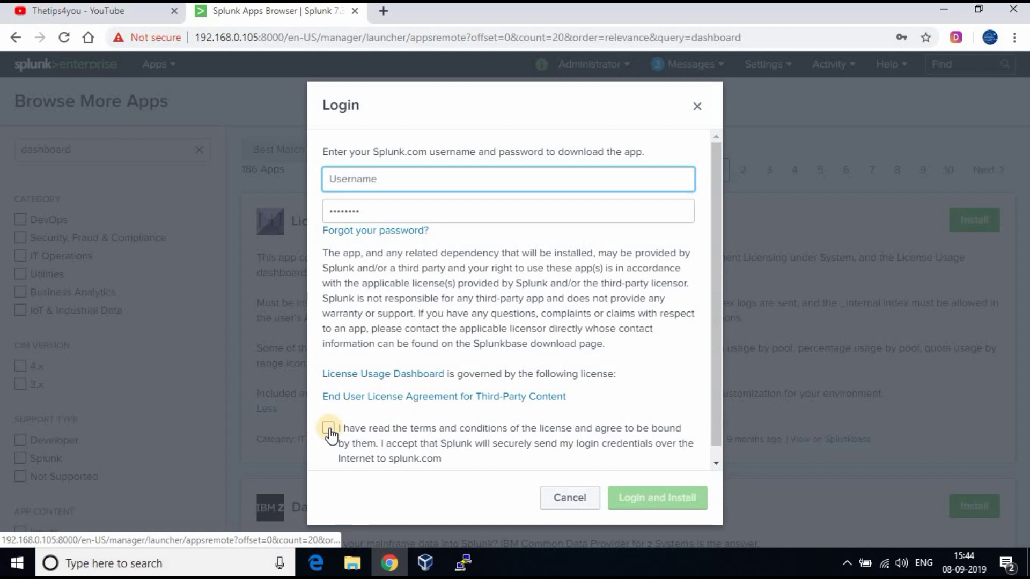
{"action": "scroll", "coordinate": [657, 453], "scroll_direction": "down", "scroll_amount": 1}
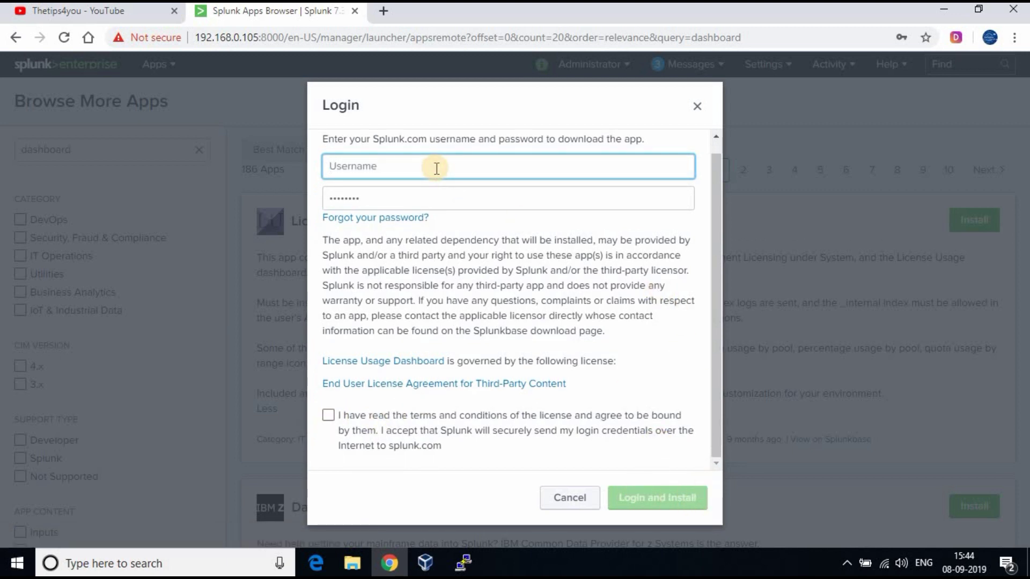
{"action": "left_click", "coordinate": [673, 495]}
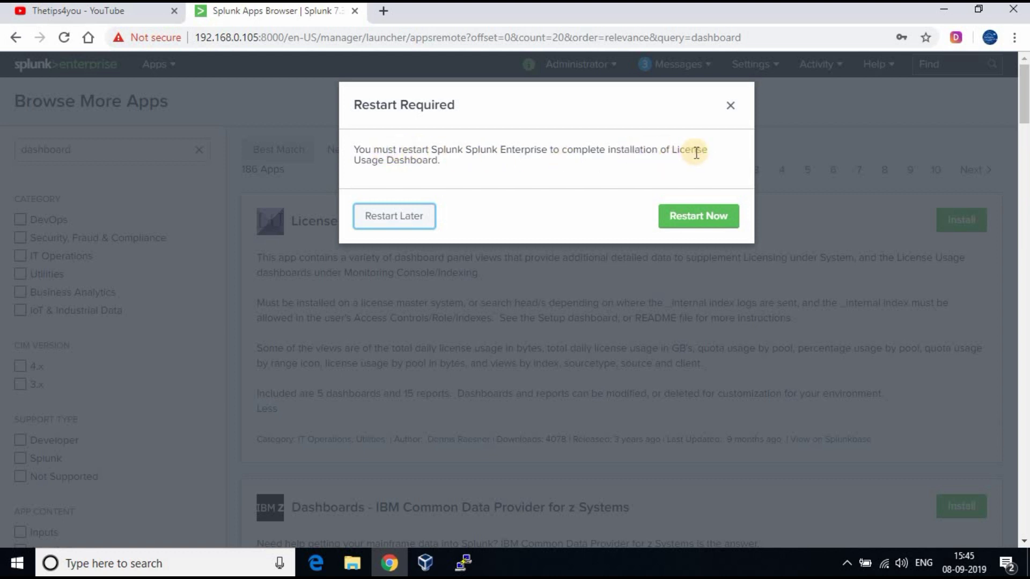
Restart Splunk now, dismiss the restart-successful alert, and log back in.
{"action": "left_click", "coordinate": [709, 215]}
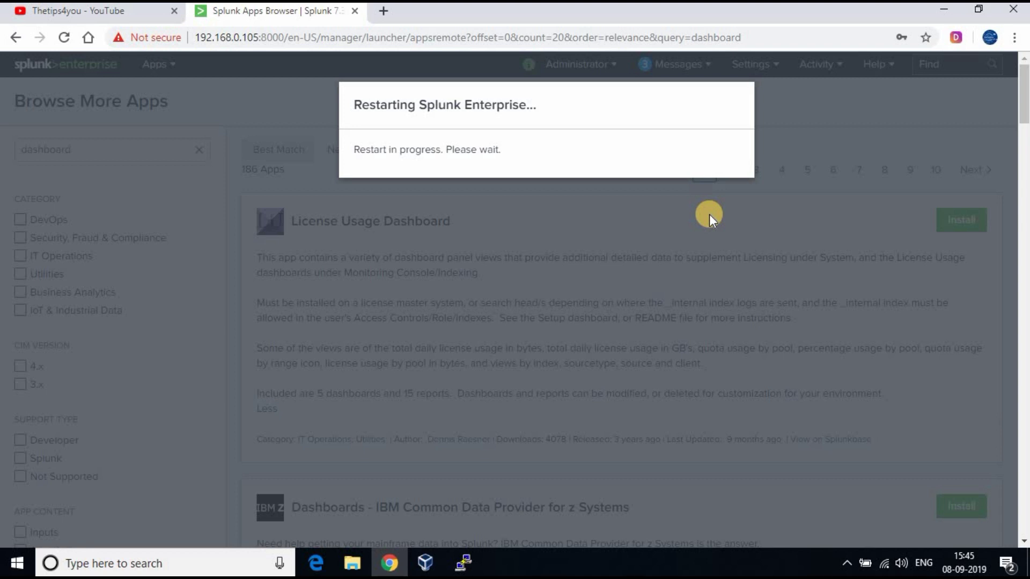
{"action": "left_click", "coordinate": [646, 140]}
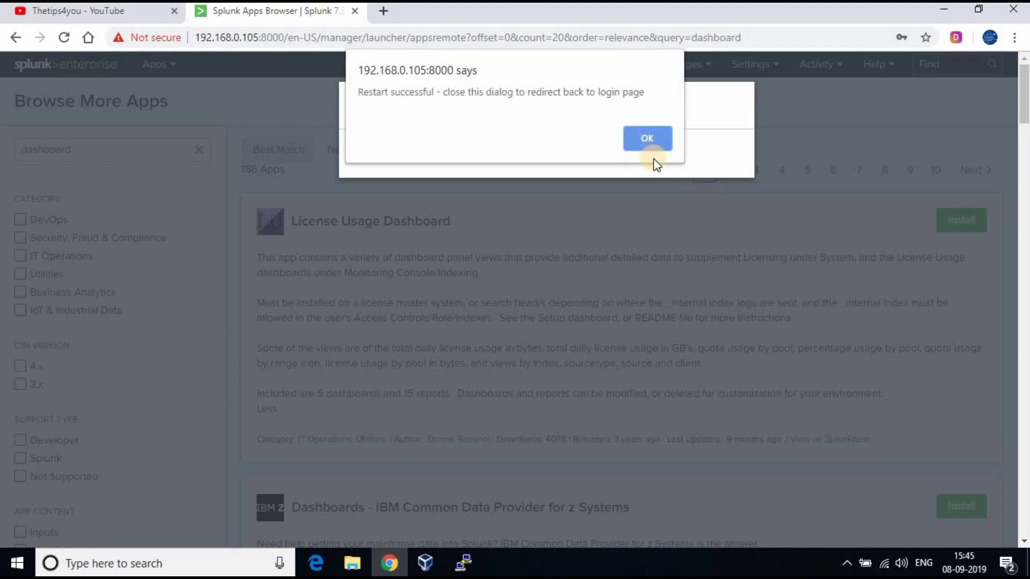
{"action": "left_click", "coordinate": [651, 149]}
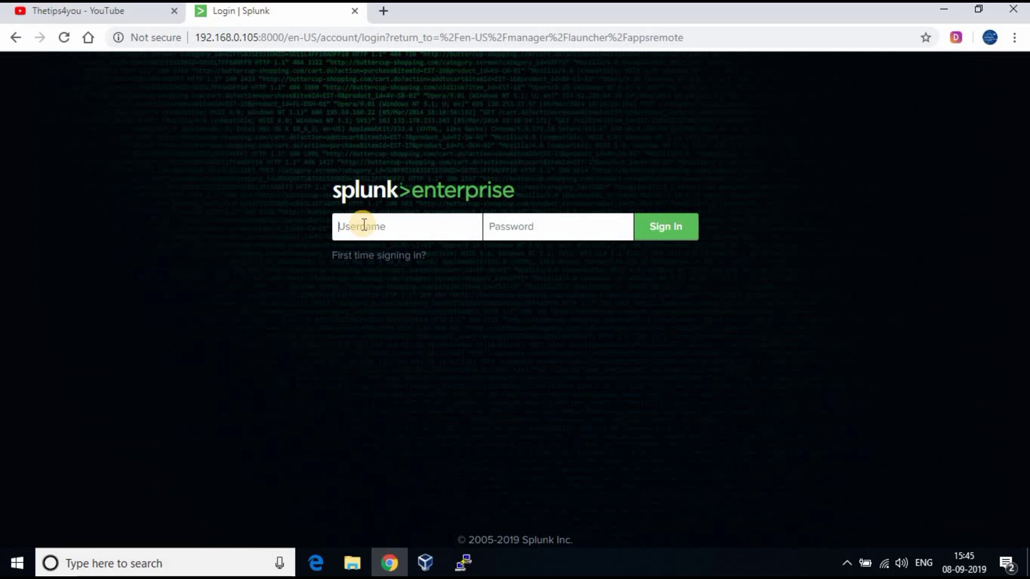
{"action": "type", "text": "admin"}
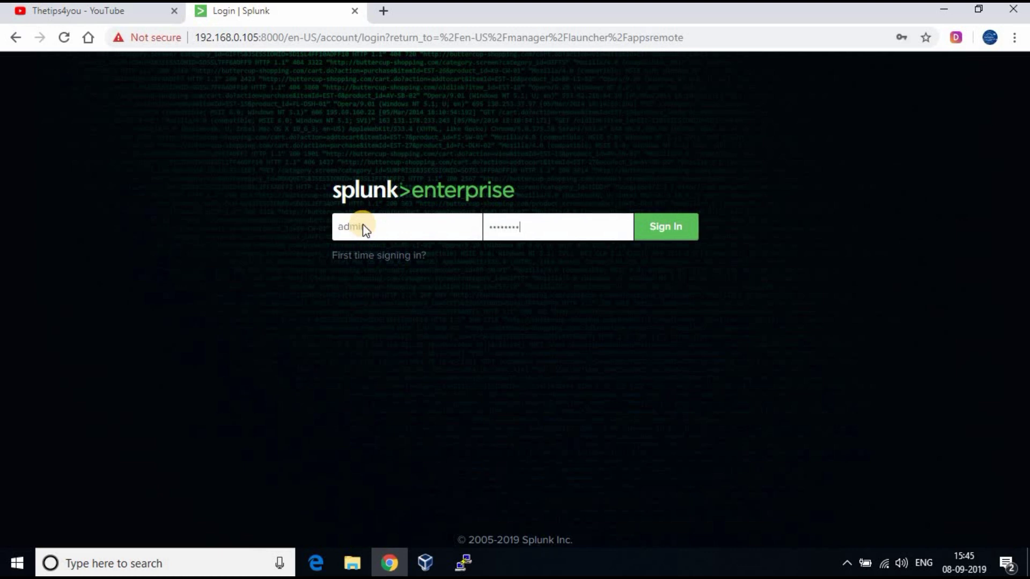
{"action": "key", "text": "Return"}
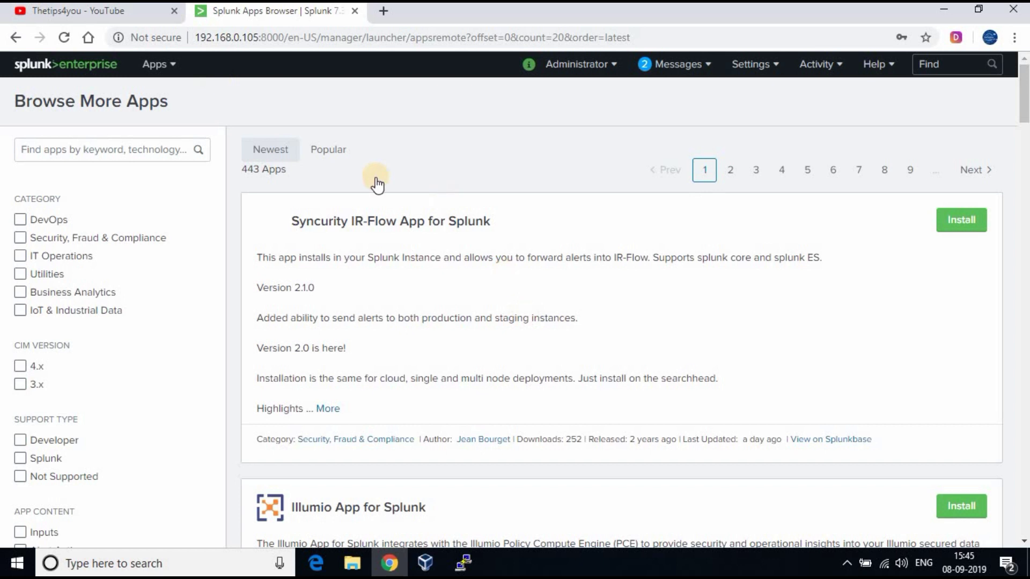
Back in the installed apps list, confirm License Usage is listed with Yes values.
{"action": "key", "text": "alt+Left"}
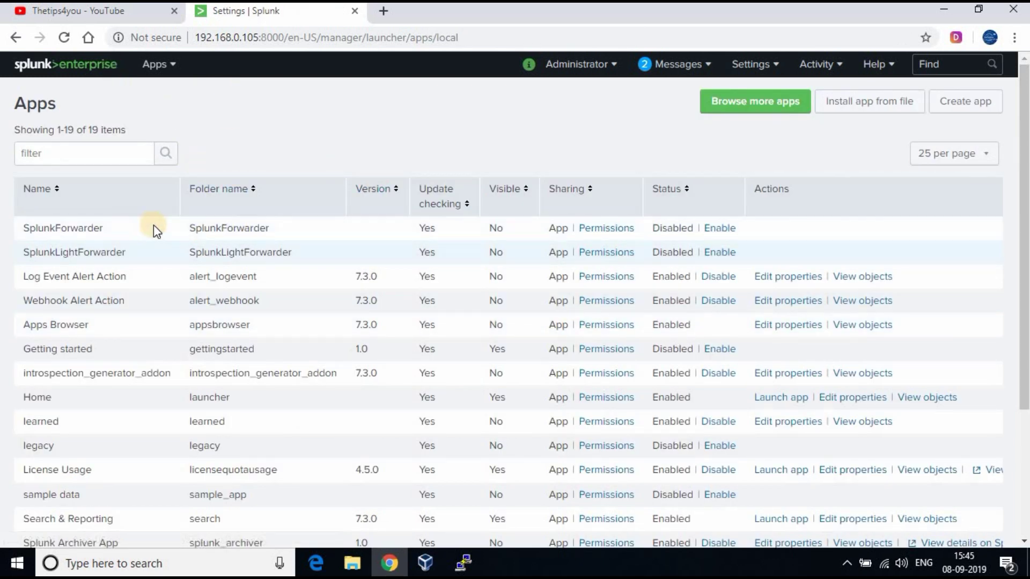
{"action": "scroll", "coordinate": [248, 379], "scroll_direction": "down", "scroll_amount": 3}
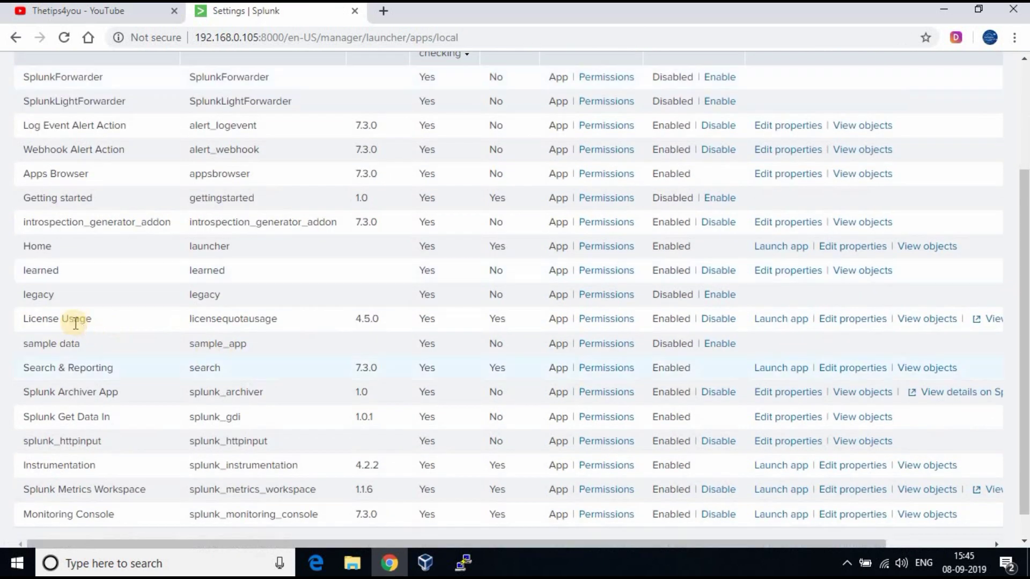
{"action": "left_click_drag", "start_coordinate": [25, 317], "coordinate": [80, 320]}
{"action": "left_click", "coordinate": [476, 344]}
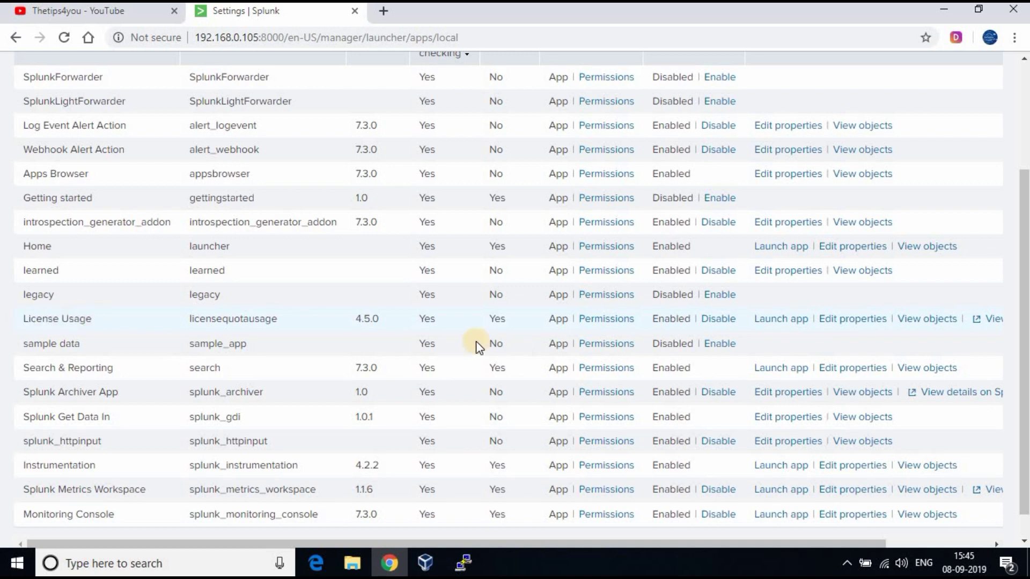
{"action": "left_click_drag", "start_coordinate": [432, 320], "coordinate": [500, 320]}
{"action": "double_click", "coordinate": [498, 322]}
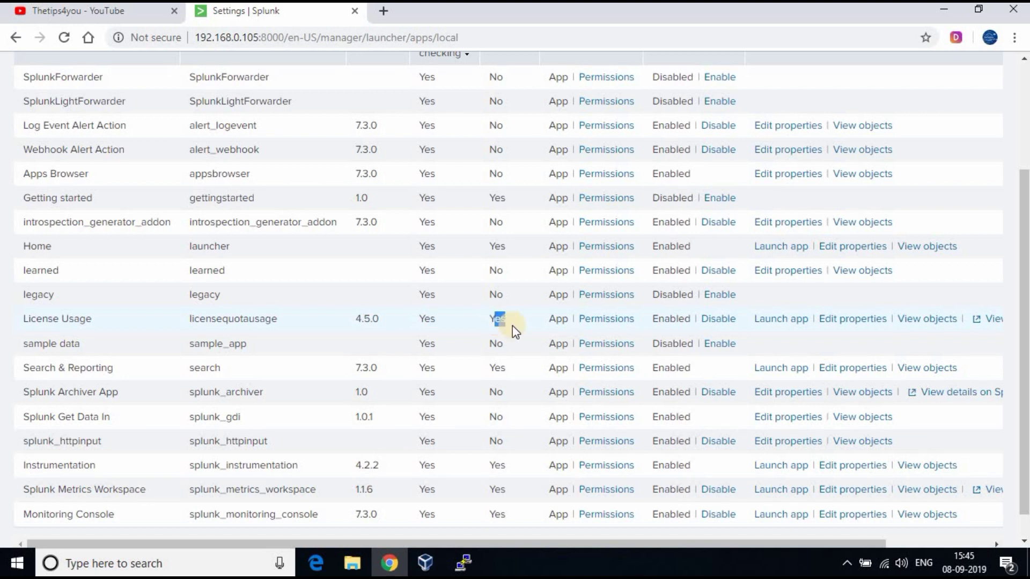
{"action": "left_click", "coordinate": [686, 319]}
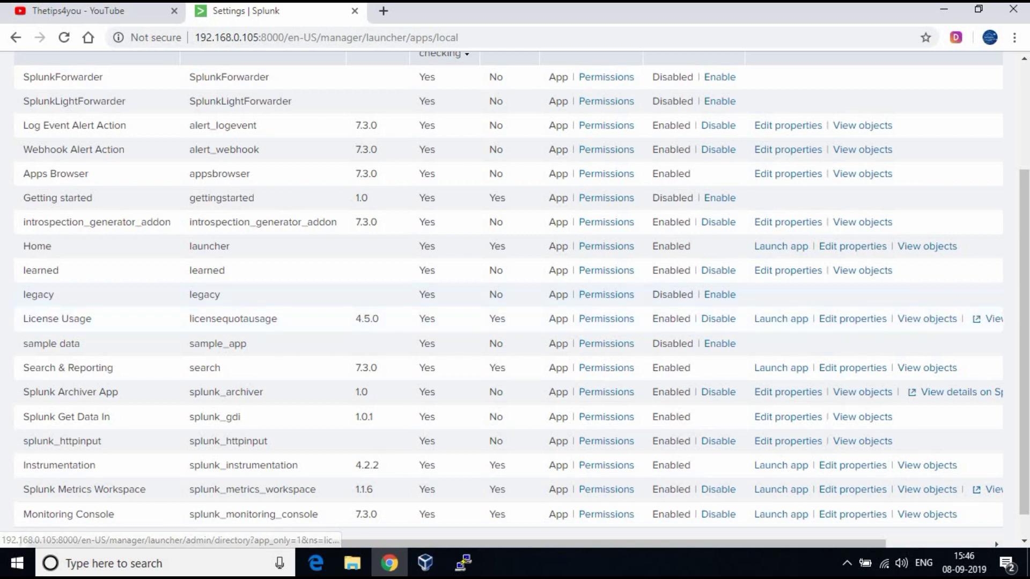
{"action": "scroll", "coordinate": [1014, 316], "scroll_direction": "up", "scroll_amount": 3}
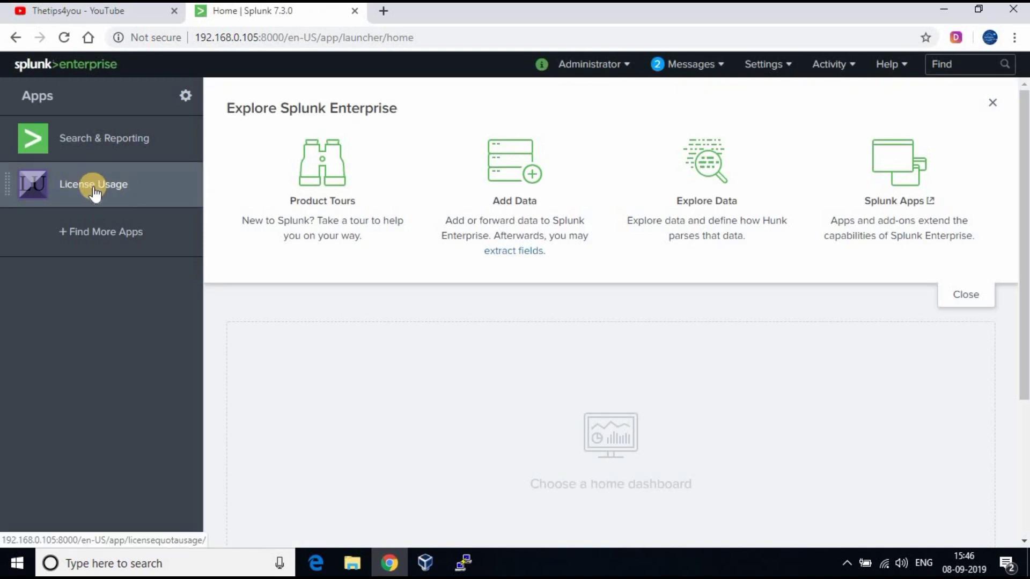
Open the License Usage app and show quota usage for the Last 90 Days.
{"action": "left_click", "coordinate": [94, 188]}
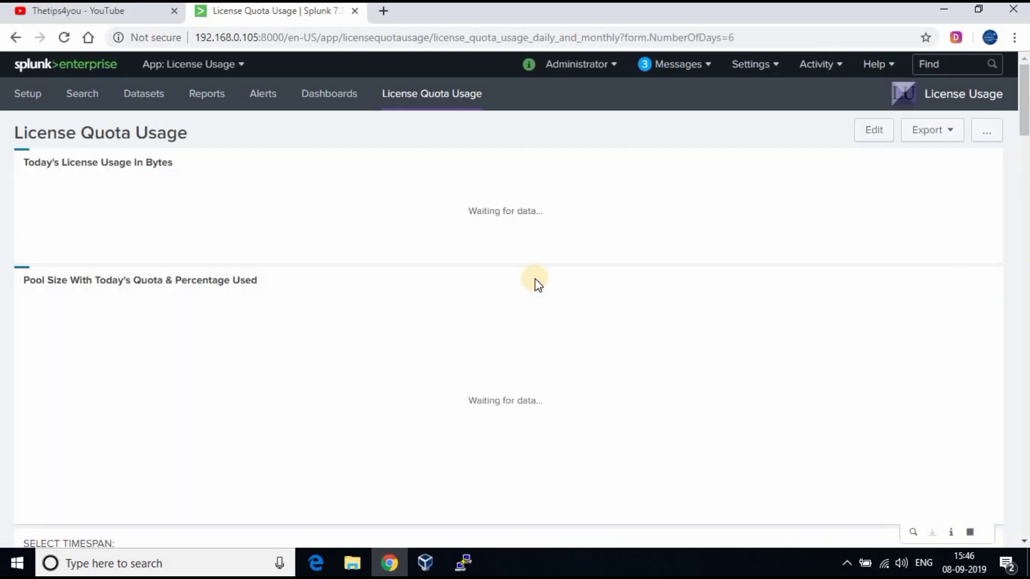
{"action": "scroll", "coordinate": [535, 278], "scroll_direction": "down", "scroll_amount": 7}
{"action": "scroll", "coordinate": [537, 279], "scroll_direction": "down", "scroll_amount": 7}
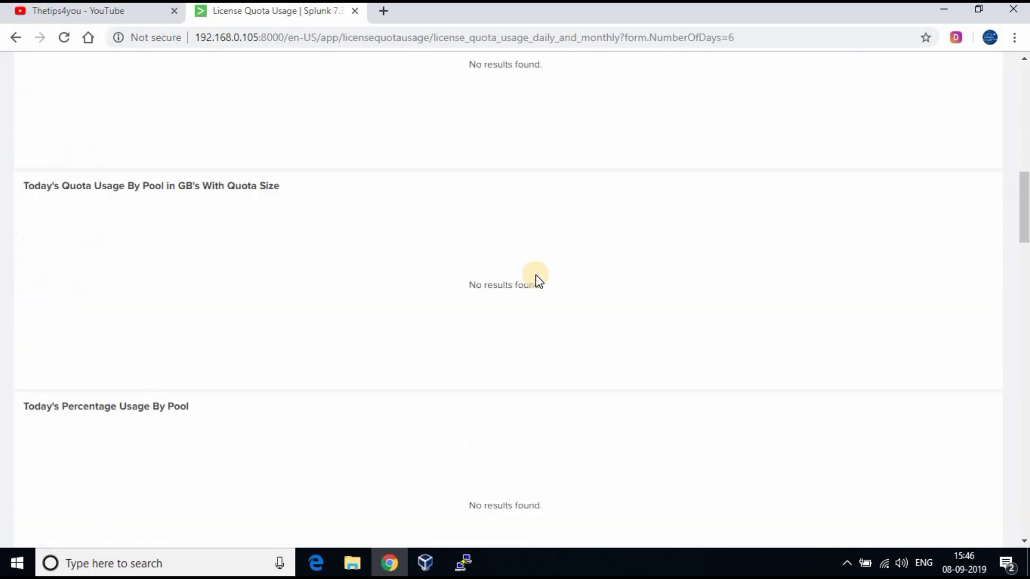
{"action": "scroll", "coordinate": [533, 279], "scroll_direction": "up", "scroll_amount": 6}
{"action": "left_click", "coordinate": [30, 218]}
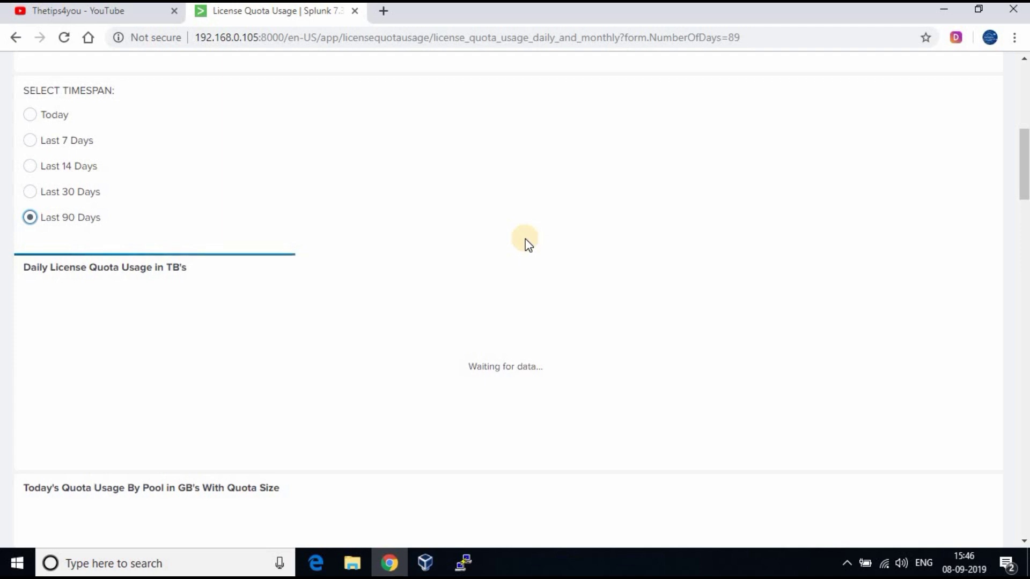
Put the License Quota Usage dashboard into edit mode.
{"action": "scroll", "coordinate": [525, 239], "scroll_direction": "down", "scroll_amount": 3}
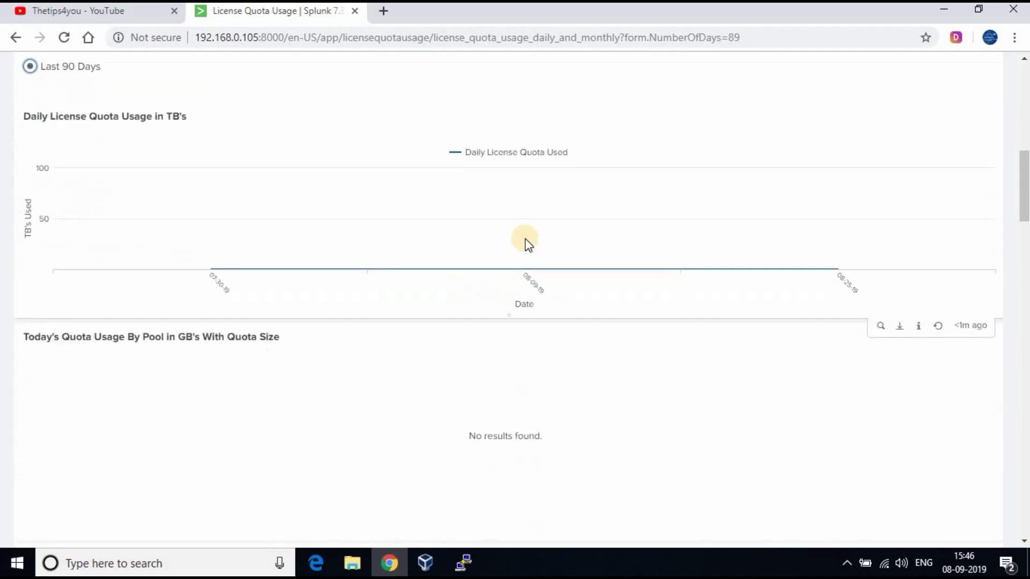
{"action": "scroll", "coordinate": [525, 239], "scroll_direction": "down", "scroll_amount": 4}
{"action": "scroll", "coordinate": [816, 243], "scroll_direction": "up", "scroll_amount": 15}
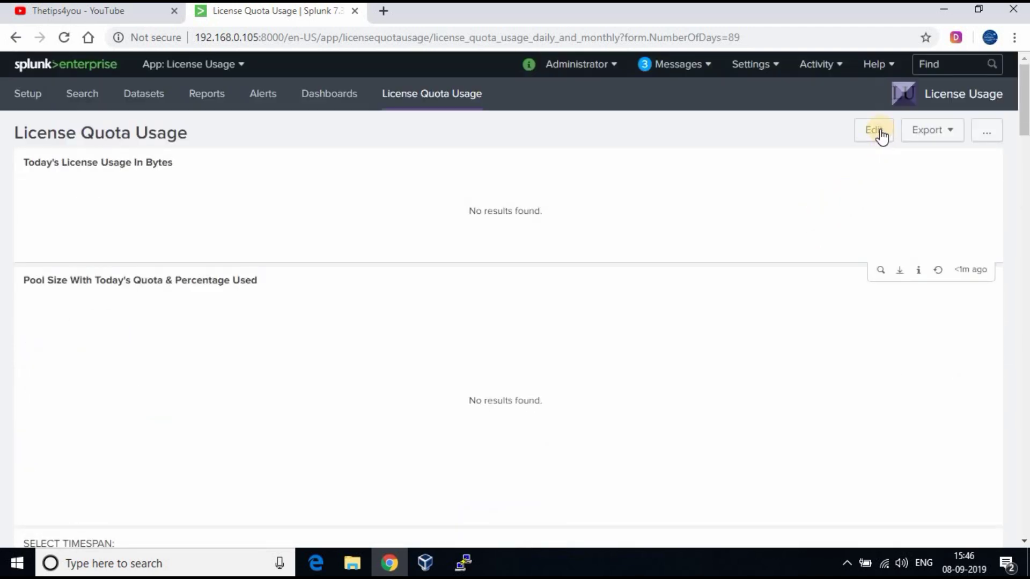
{"action": "left_click", "coordinate": [879, 136]}
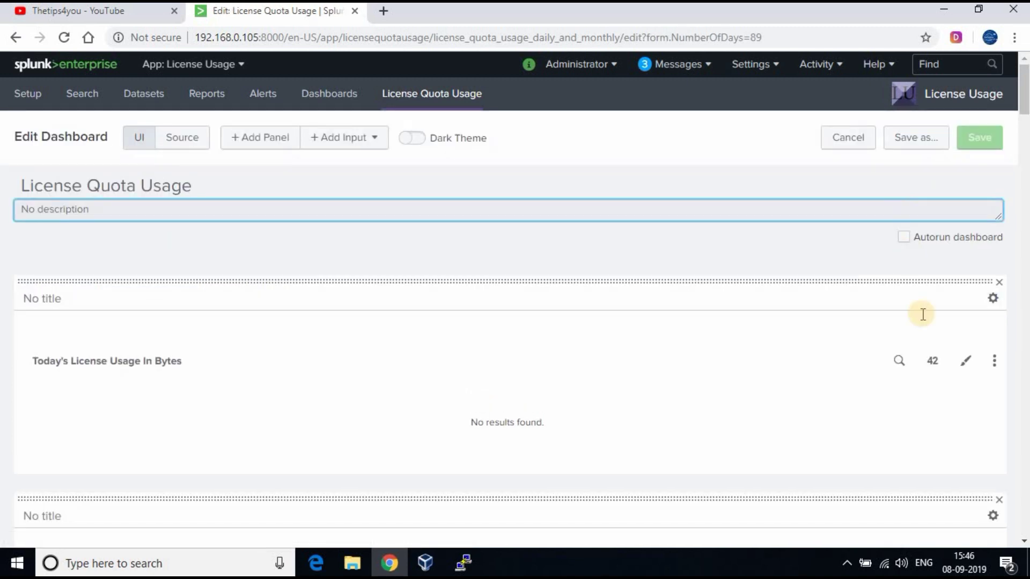
Change the License Usage In Bytes panel's search range from Today to Last 30 days.
{"action": "left_click", "coordinate": [898, 360]}
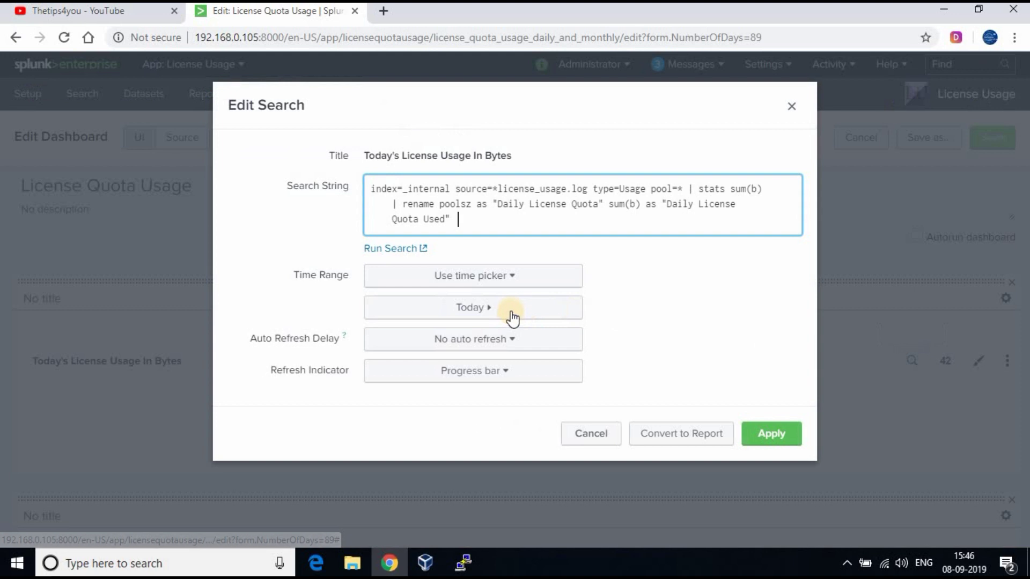
{"action": "left_click", "coordinate": [511, 312]}
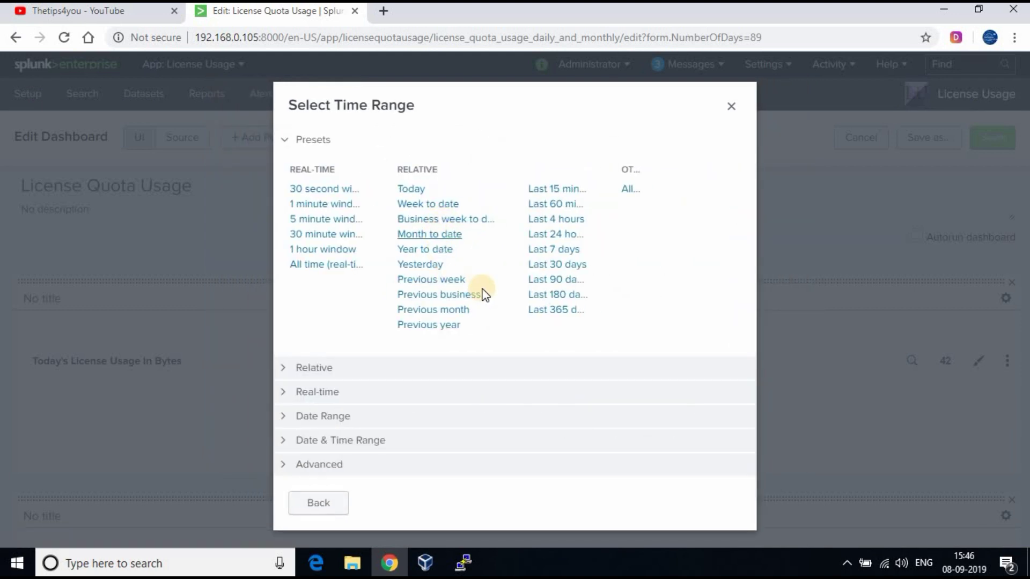
{"action": "left_click", "coordinate": [561, 264]}
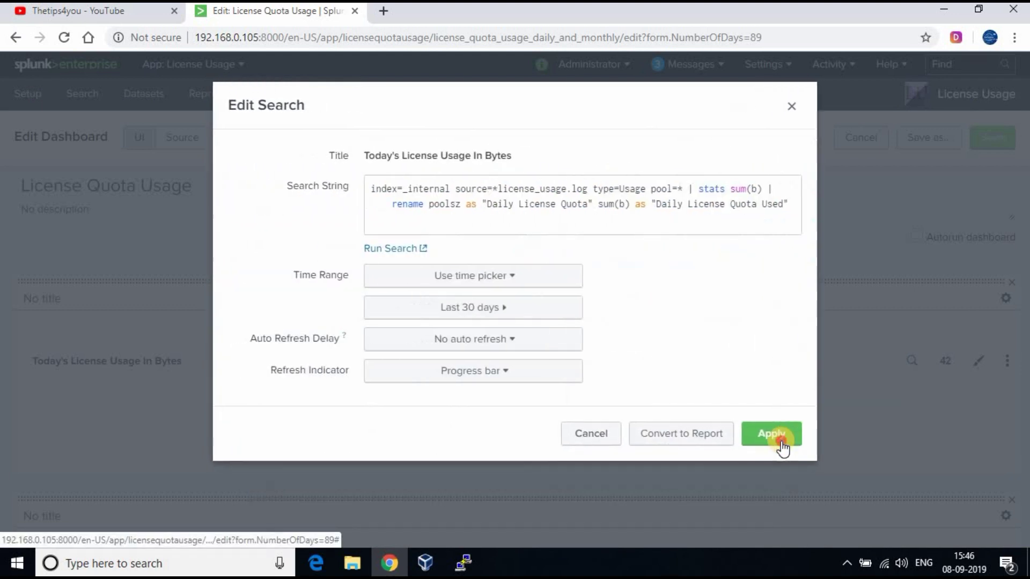
{"action": "left_click", "coordinate": [782, 446]}
Change the Pool Size panel's search range to Last 30 days.
{"action": "scroll", "coordinate": [864, 285], "scroll_direction": "down", "scroll_amount": 1}
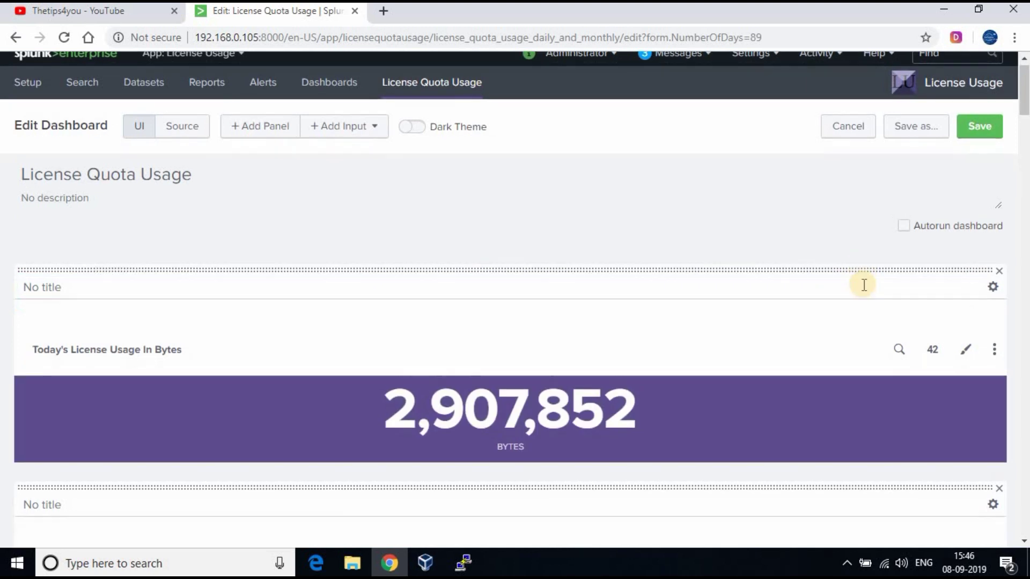
{"action": "scroll", "coordinate": [863, 285], "scroll_direction": "down", "scroll_amount": 5}
{"action": "left_click", "coordinate": [909, 276]}
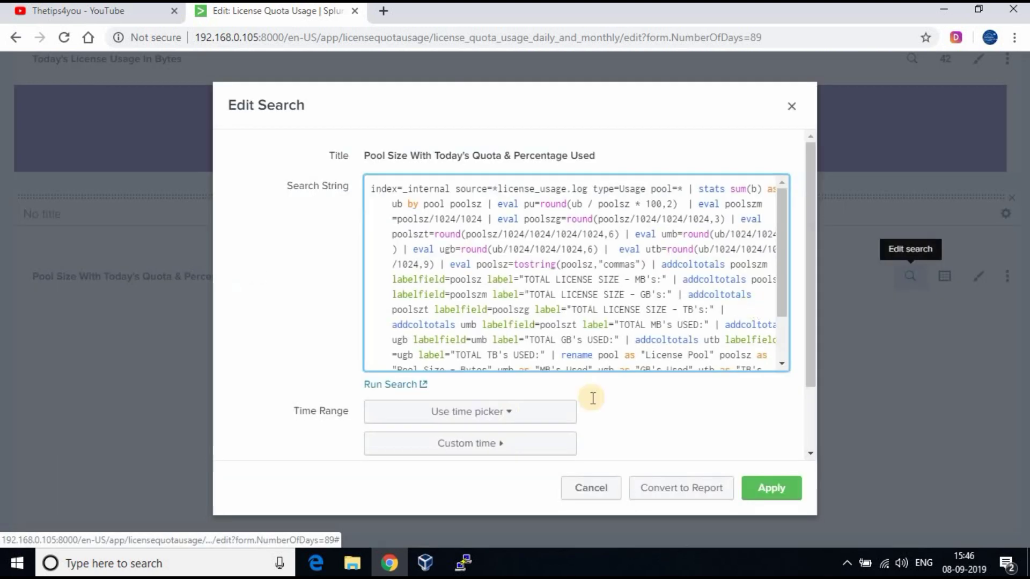
{"action": "left_click", "coordinate": [510, 448]}
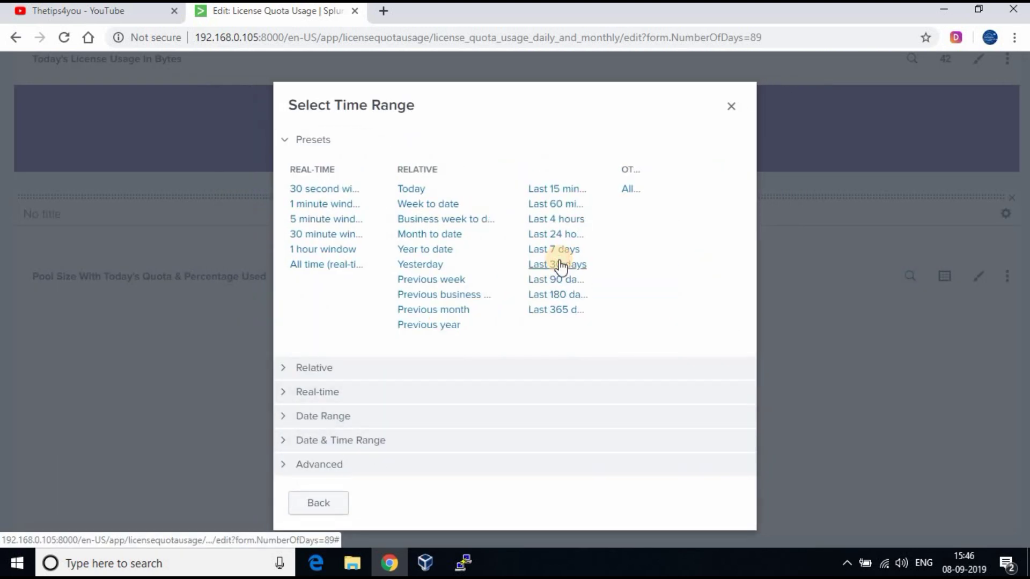
{"action": "left_click", "coordinate": [561, 265]}
{"action": "left_click", "coordinate": [777, 491]}
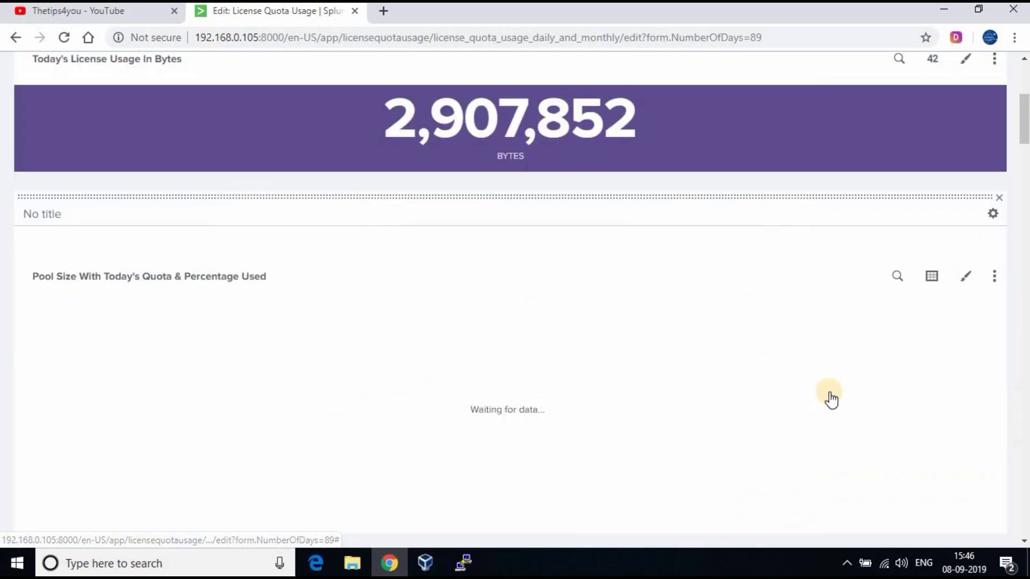
{"action": "scroll", "coordinate": [839, 381], "scroll_direction": "down", "scroll_amount": 5}
{"action": "scroll", "coordinate": [840, 382], "scroll_direction": "down", "scroll_amount": 3}
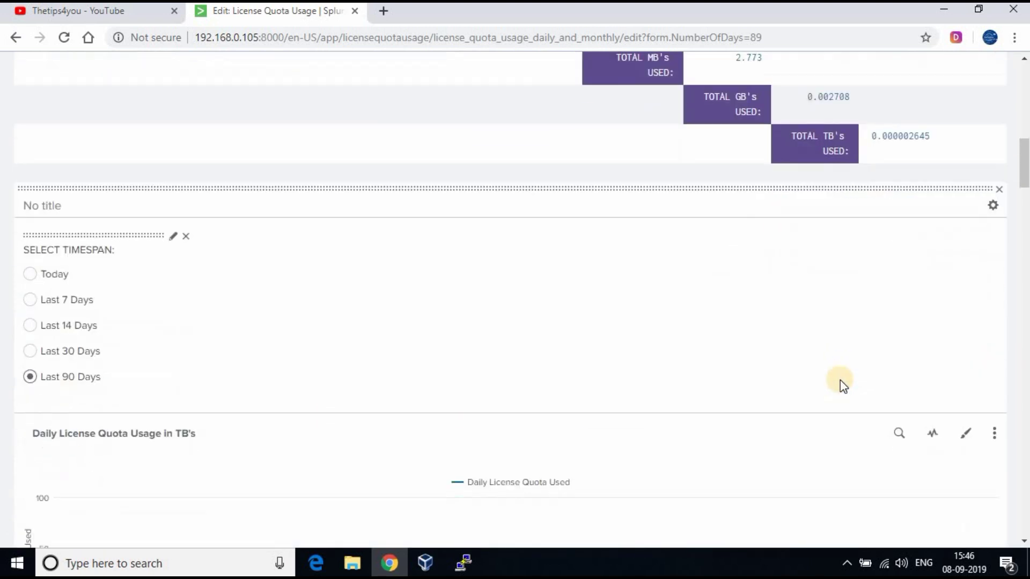
{"action": "scroll", "coordinate": [840, 380], "scroll_direction": "down", "scroll_amount": 8}
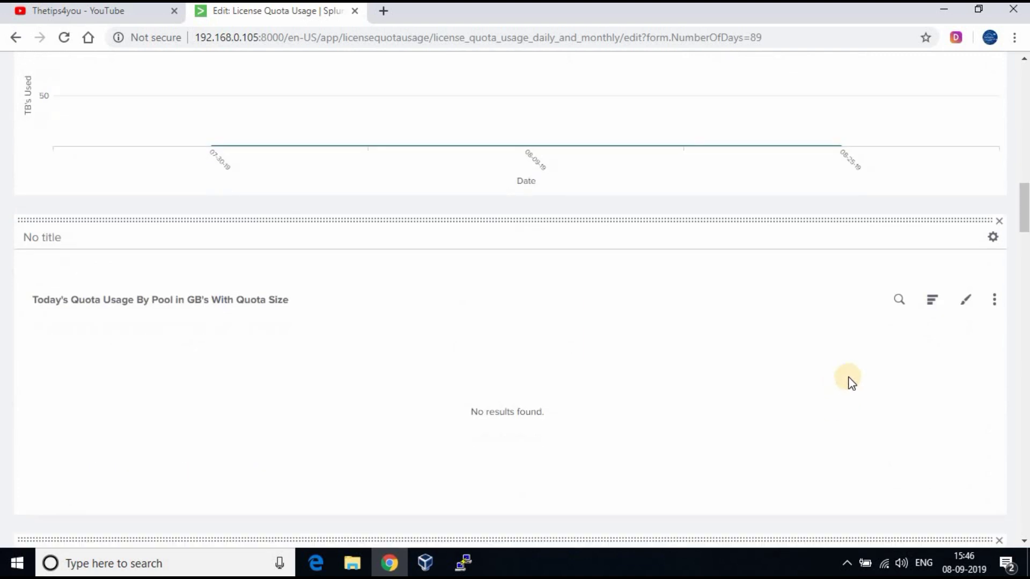
{"action": "scroll", "coordinate": [926, 230], "scroll_direction": "down", "scroll_amount": 2}
Set the Today's Quota Usage By Pool panel's search to Last 30 days.
{"action": "left_click", "coordinate": [912, 224]}
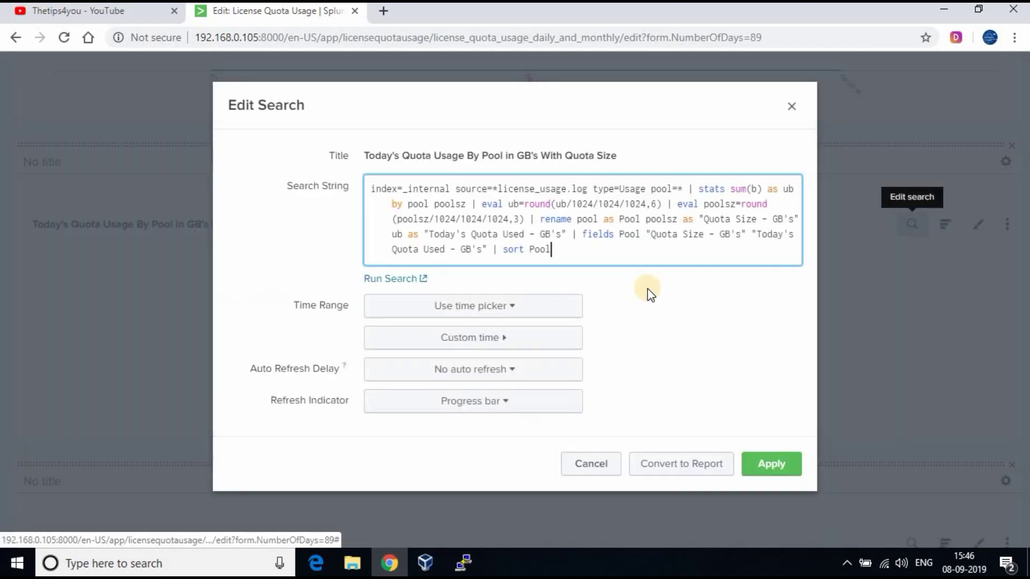
{"action": "left_click", "coordinate": [496, 338]}
{"action": "left_click", "coordinate": [547, 265]}
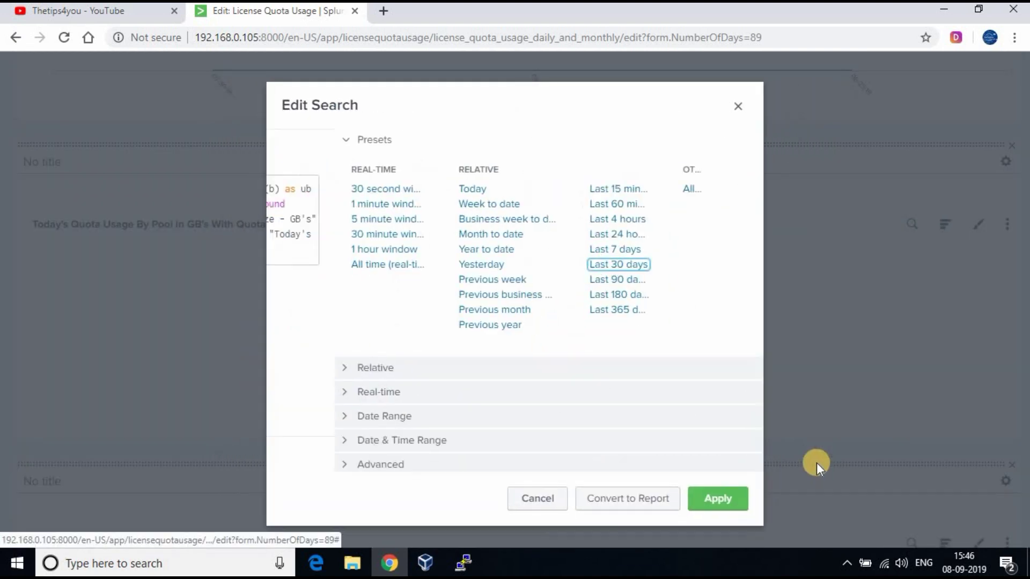
{"action": "left_click", "coordinate": [775, 398]}
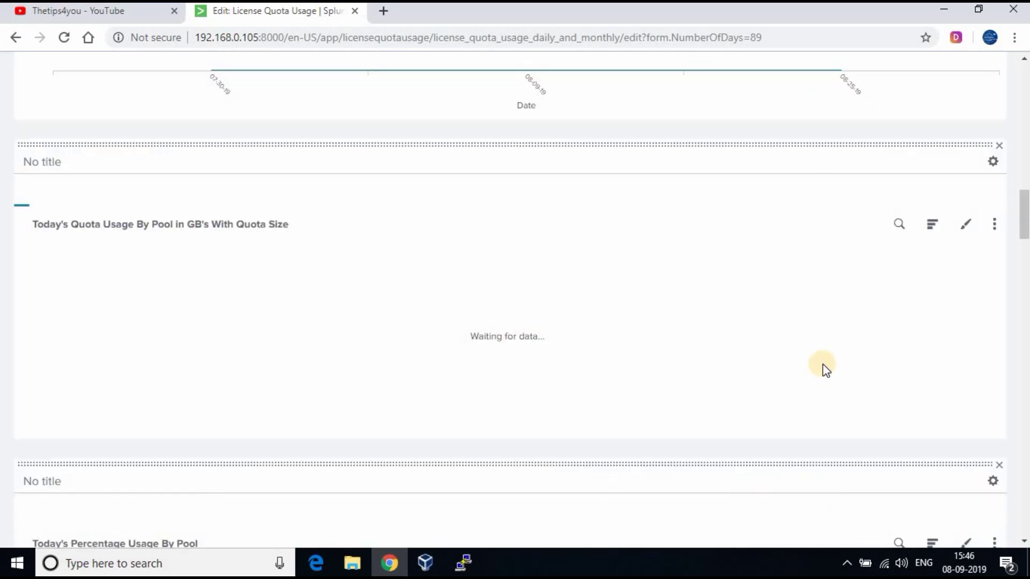
Set the Today's Percentage Usage By Pool panel's search to Last 30 days.
{"action": "scroll", "coordinate": [821, 363], "scroll_direction": "down", "scroll_amount": 5}
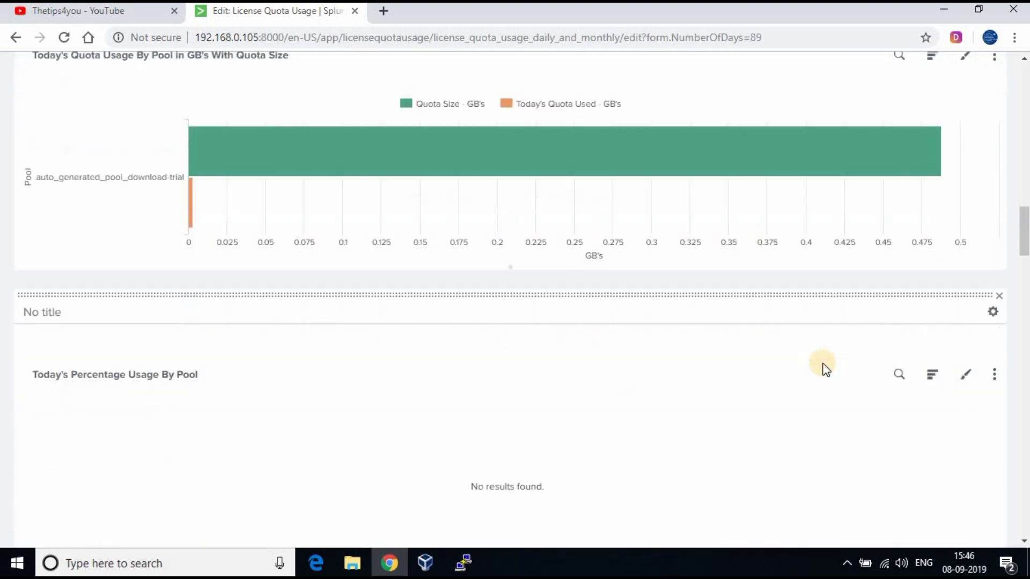
{"action": "left_click", "coordinate": [899, 242]}
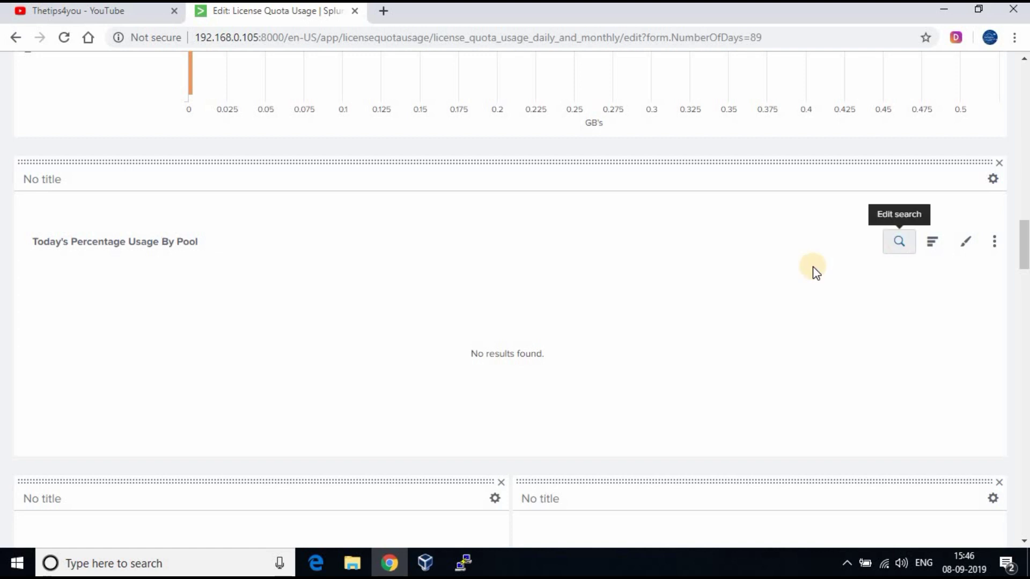
{"action": "left_click", "coordinate": [533, 331]}
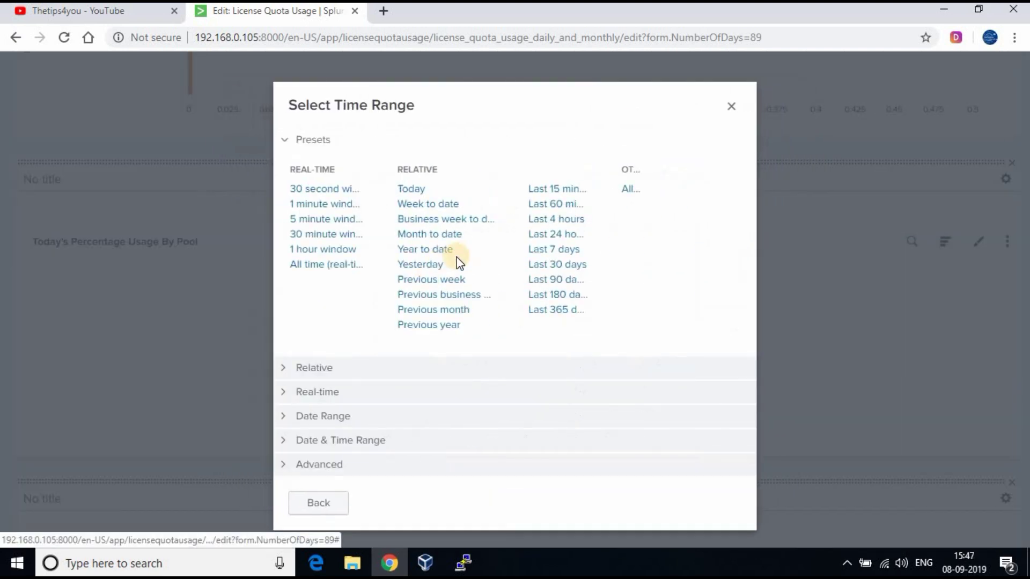
{"action": "left_click", "coordinate": [578, 317]}
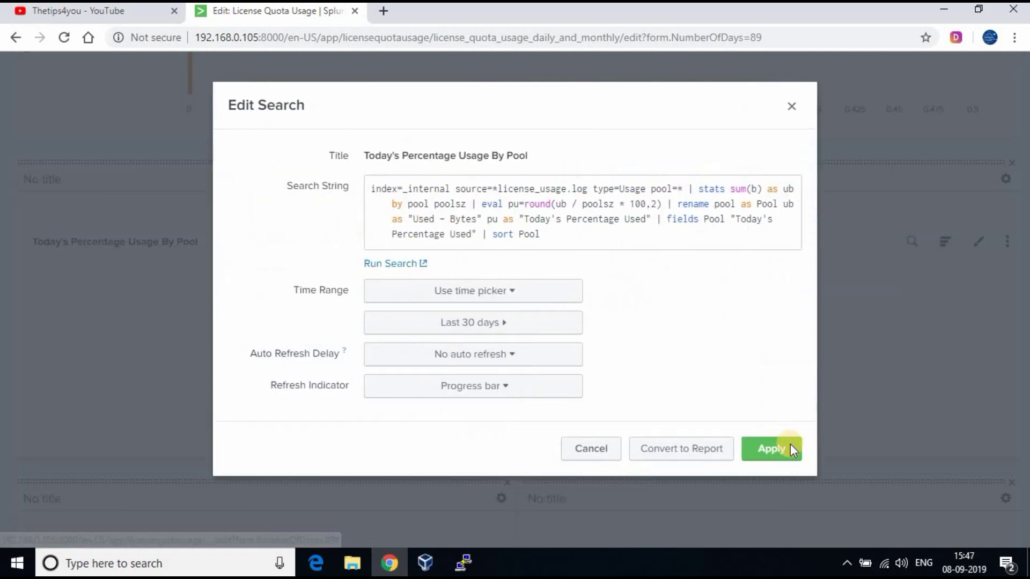
{"action": "left_click", "coordinate": [788, 445]}
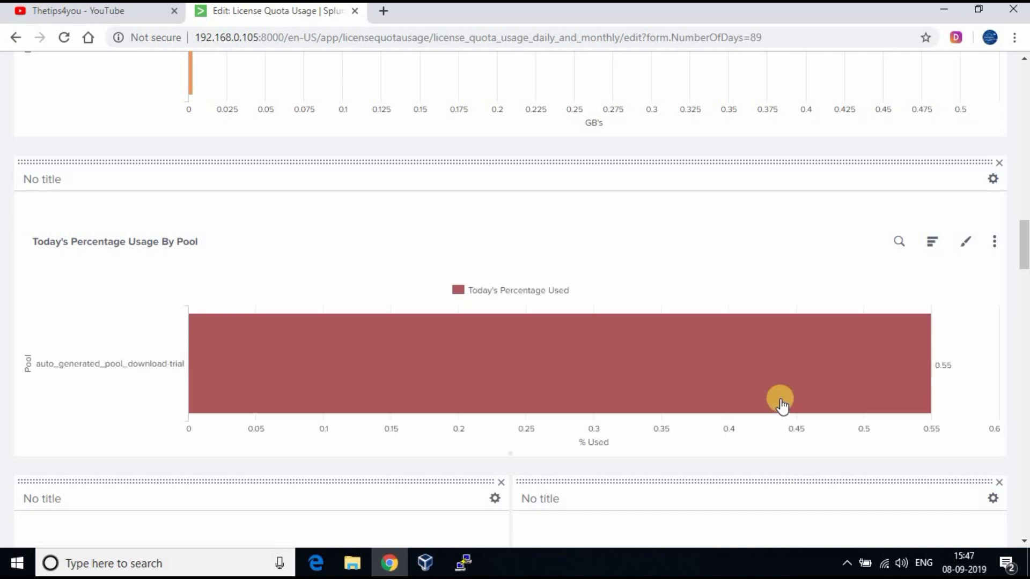
Open the Index Usage - Today - Top 20 time picker, close it unchanged, and review the panels.
{"action": "scroll", "coordinate": [780, 404], "scroll_direction": "down", "scroll_amount": 7}
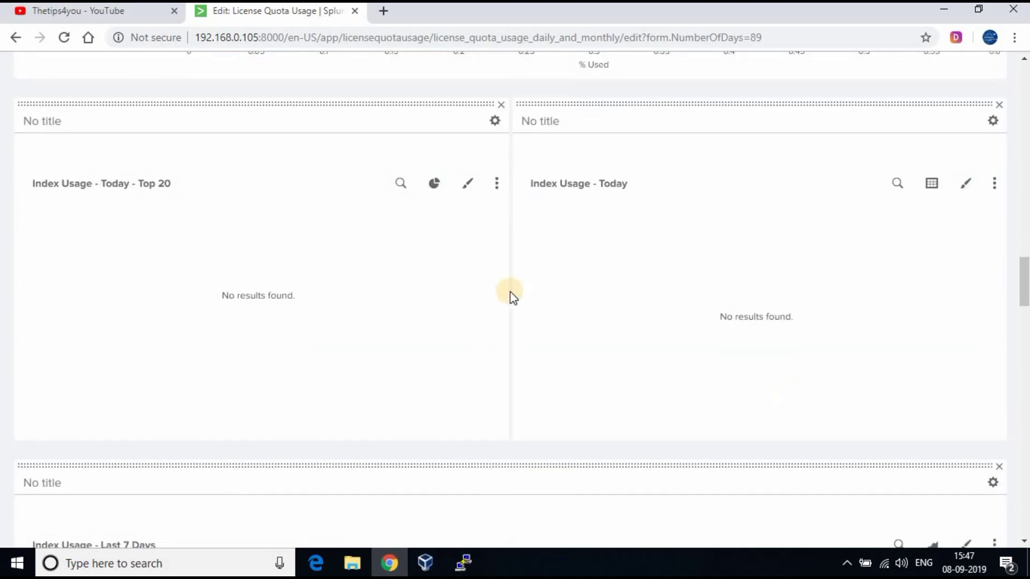
{"action": "left_click", "coordinate": [402, 184]}
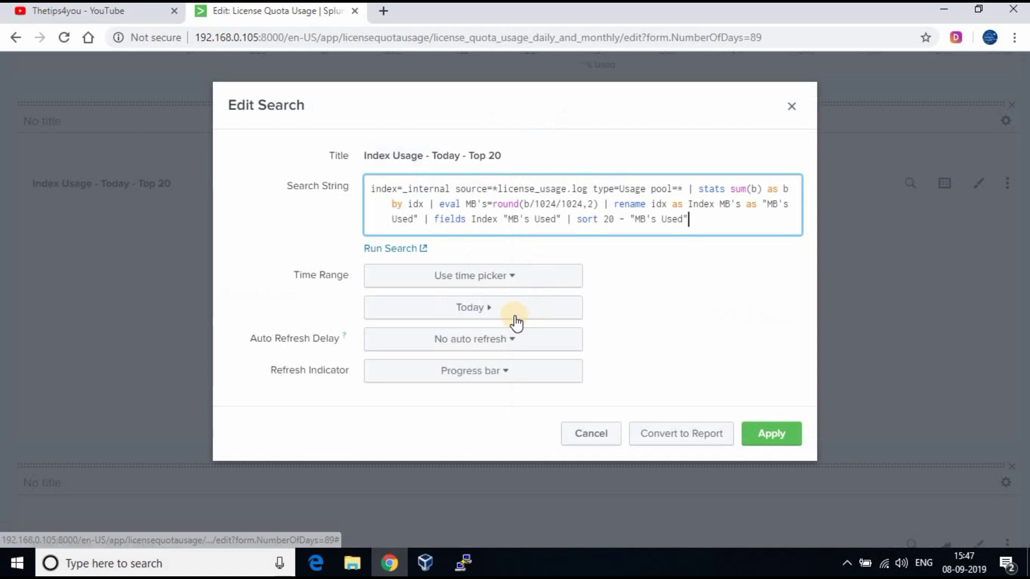
{"action": "left_click", "coordinate": [509, 309]}
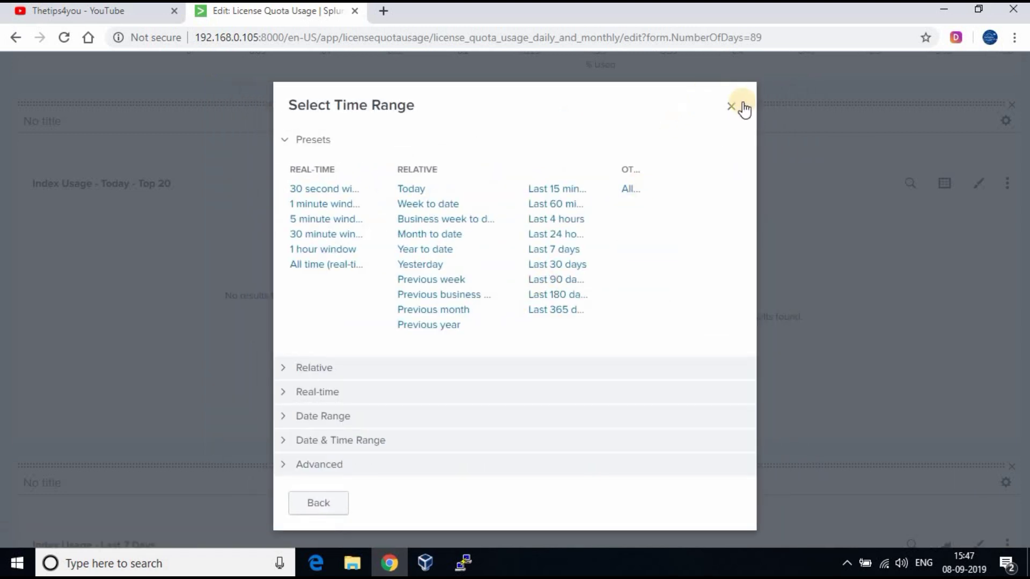
{"action": "left_click", "coordinate": [731, 107]}
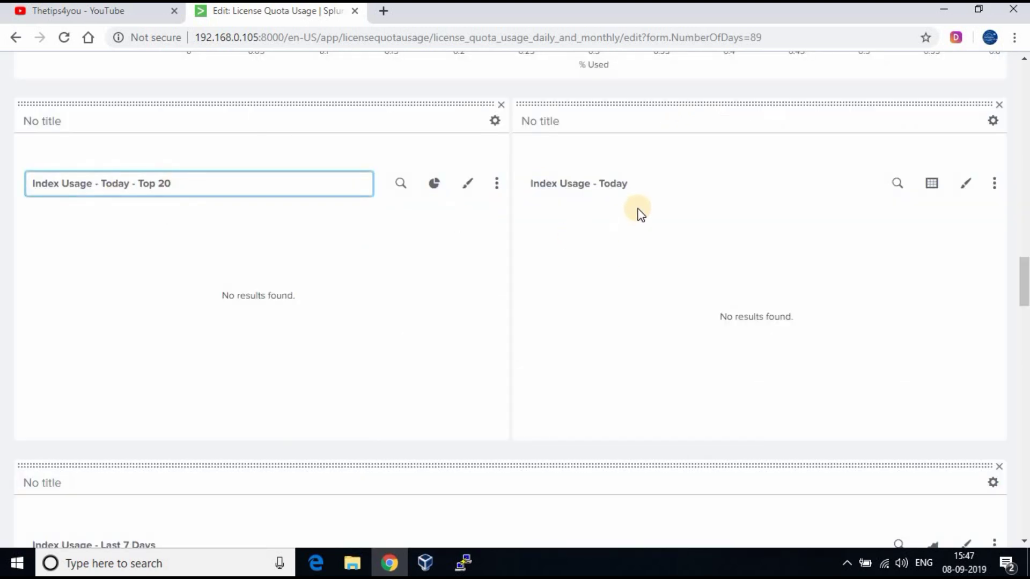
{"action": "scroll", "coordinate": [638, 212], "scroll_direction": "down", "scroll_amount": 7}
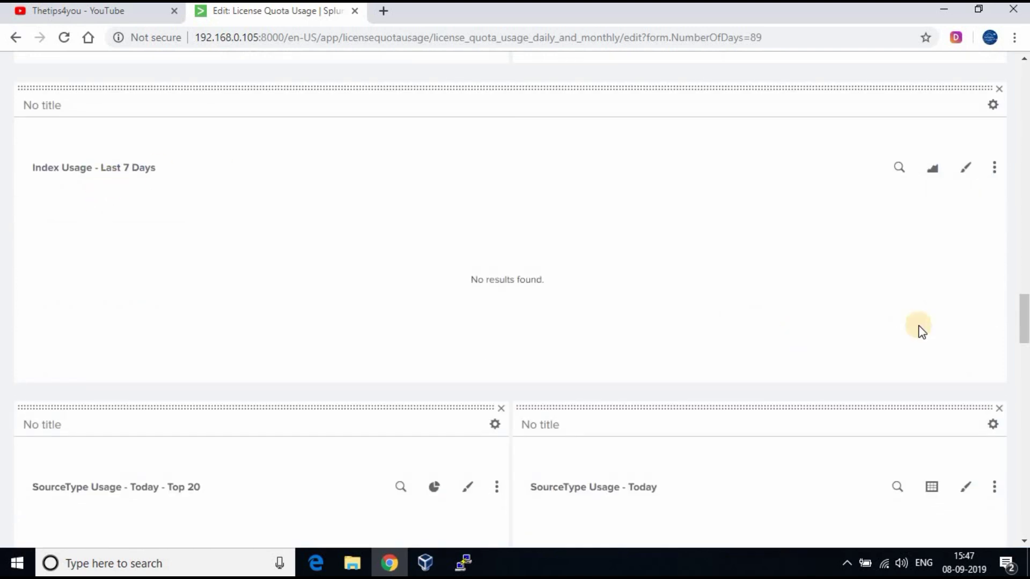
{"action": "scroll", "coordinate": [960, 310], "scroll_direction": "down", "scroll_amount": 4}
{"action": "scroll", "coordinate": [963, 304], "scroll_direction": "up", "scroll_amount": 15}
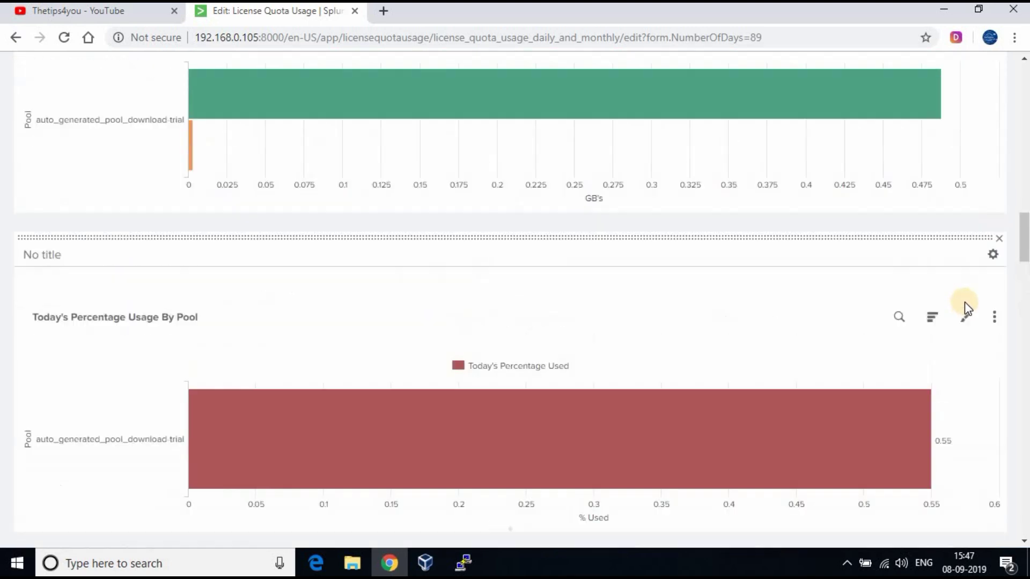
{"action": "scroll", "coordinate": [968, 308], "scroll_direction": "up", "scroll_amount": 8}
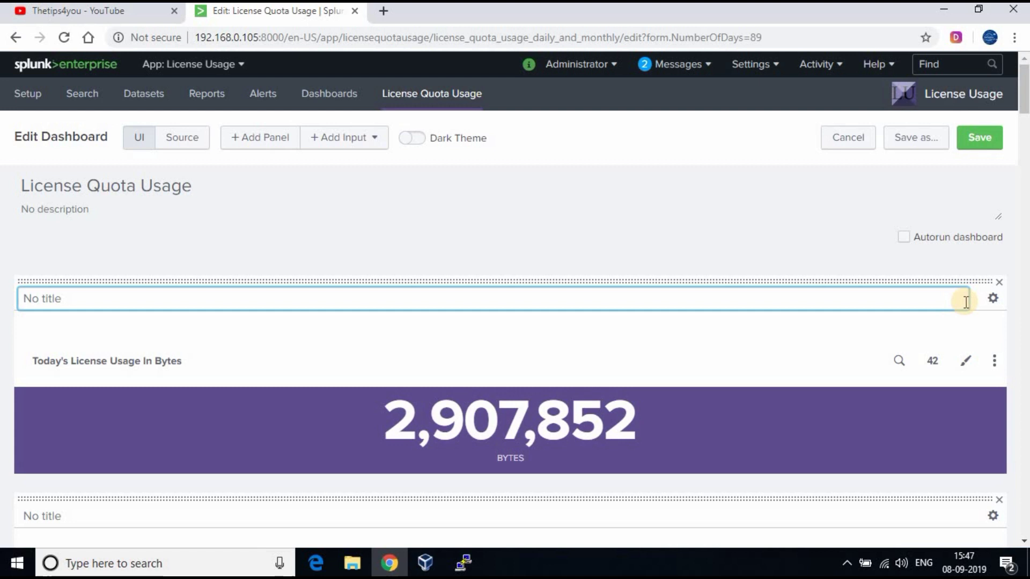
Cancel the dashboard edits without saving and head back via the Splunk logo.
{"action": "left_click", "coordinate": [846, 141]}
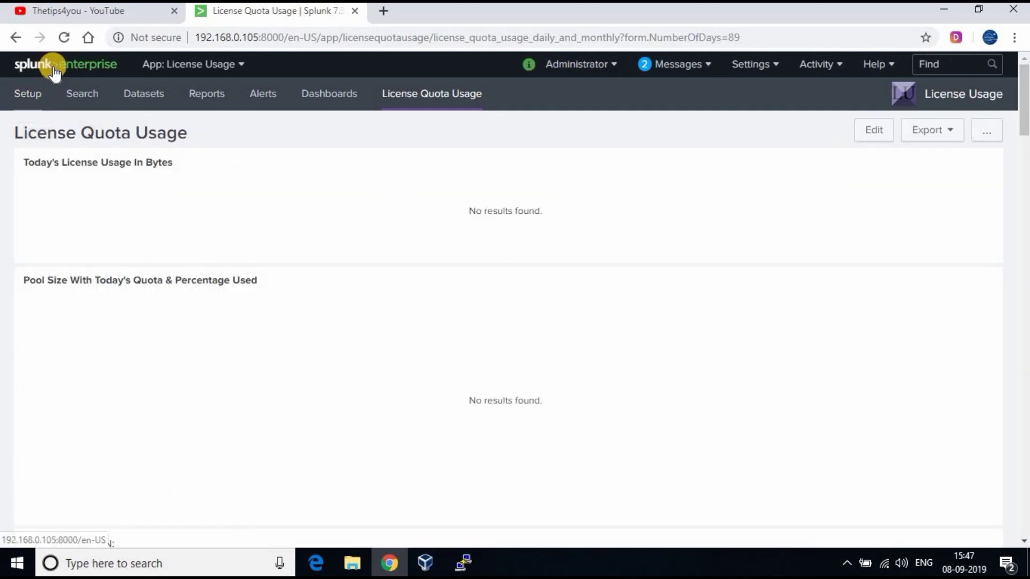
{"action": "left_click", "coordinate": [54, 68]}
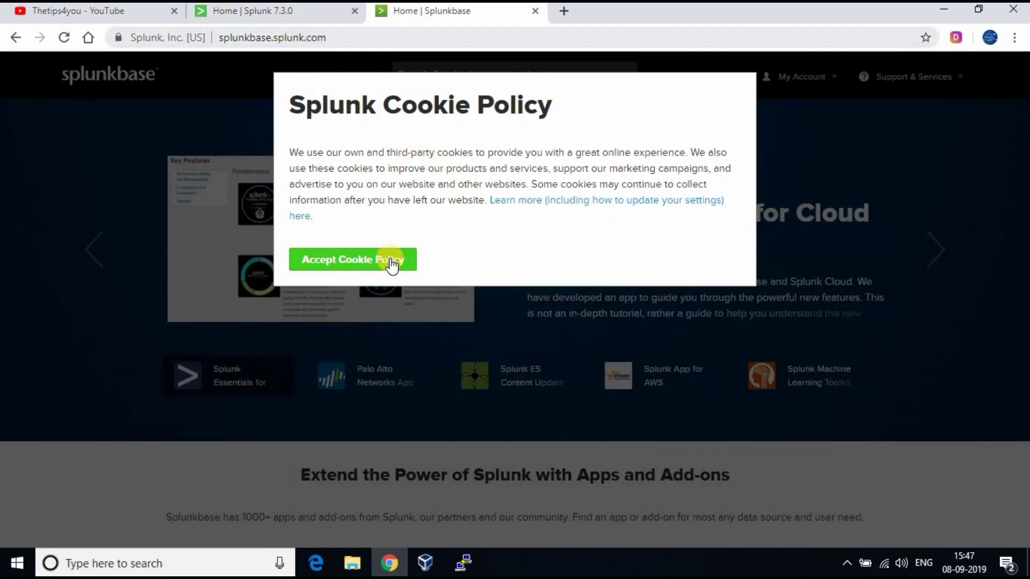
Accept Splunkbase's cookie policy, log in through My Account, and browse the home page.
{"action": "left_click", "coordinate": [368, 263]}
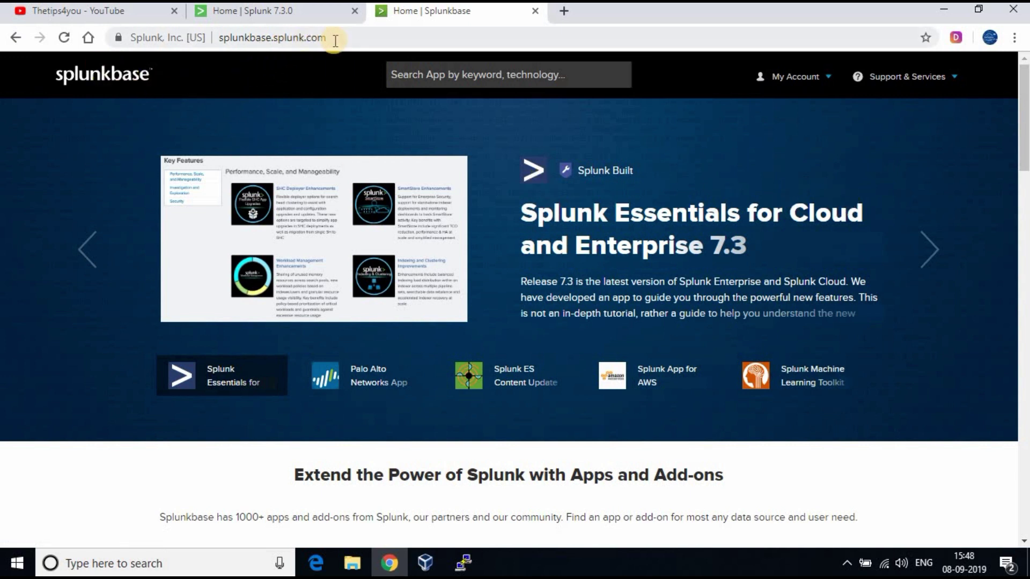
{"action": "mouse_move", "coordinate": [829, 81]}
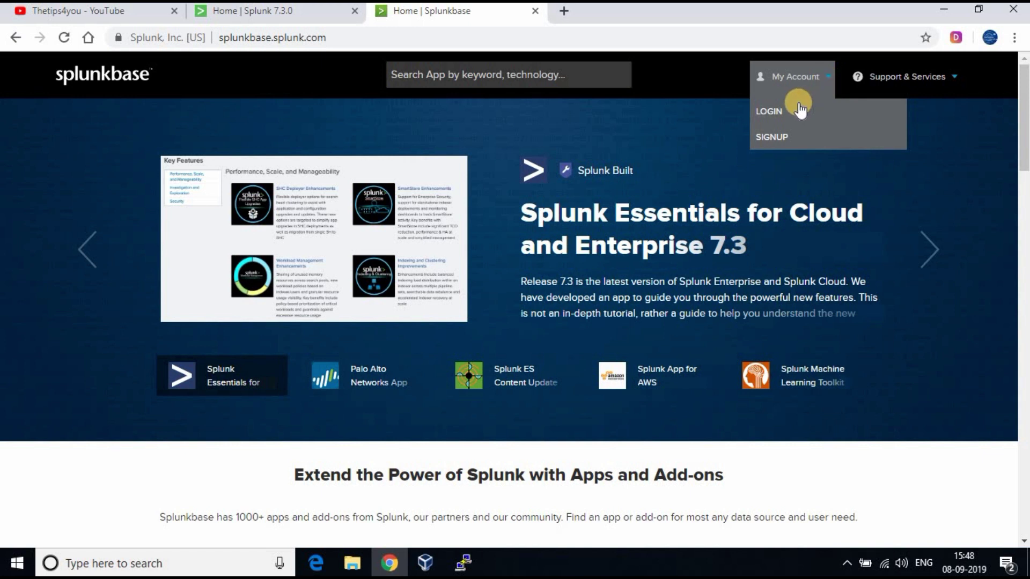
{"action": "left_click", "coordinate": [789, 121]}
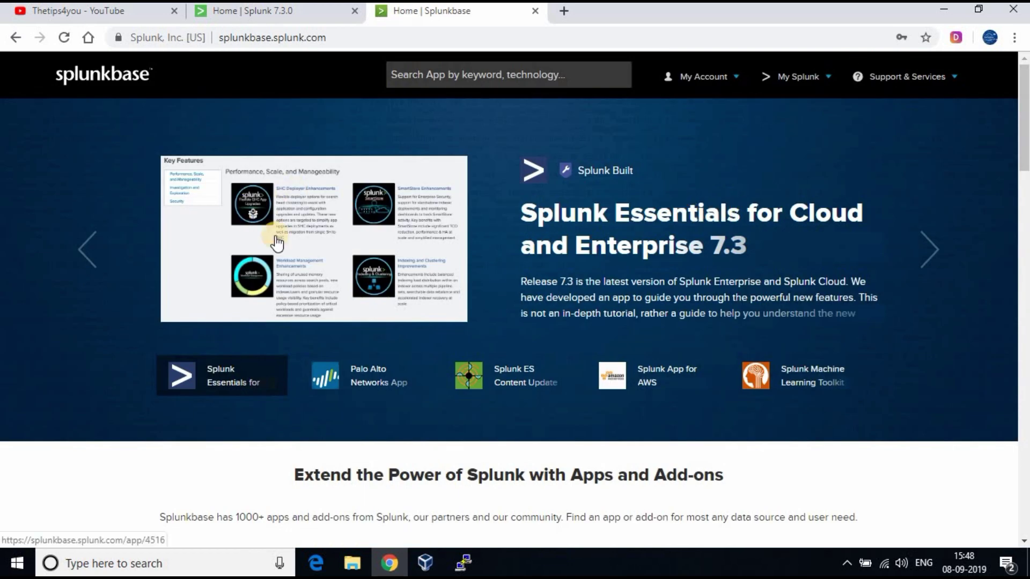
{"action": "scroll", "coordinate": [547, 295], "scroll_direction": "down", "scroll_amount": 4}
{"action": "scroll", "coordinate": [548, 301], "scroll_direction": "down", "scroll_amount": 5}
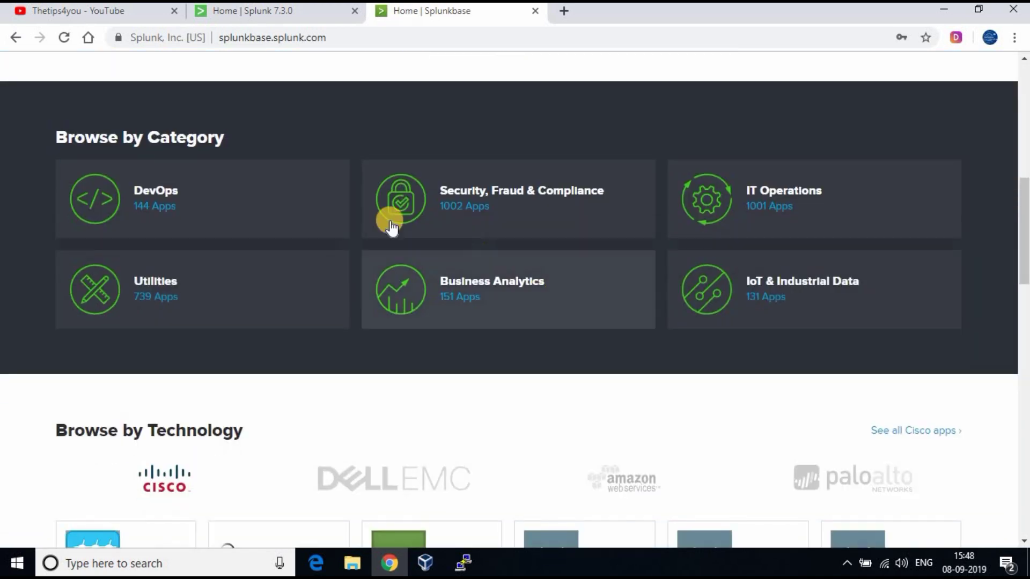
{"action": "scroll", "coordinate": [294, 381], "scroll_direction": "down", "scroll_amount": 5}
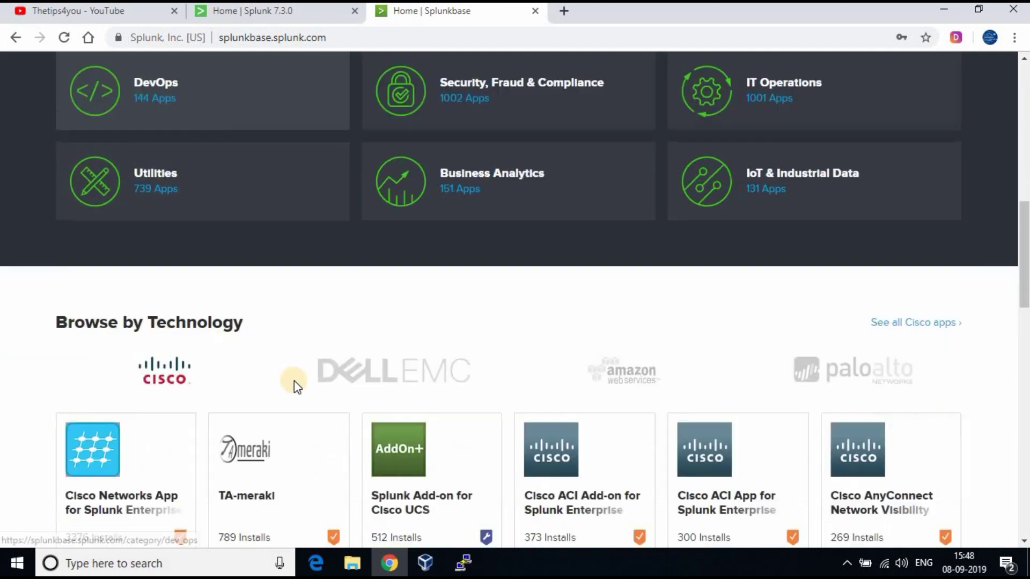
{"action": "scroll", "coordinate": [684, 232], "scroll_direction": "down", "scroll_amount": 8}
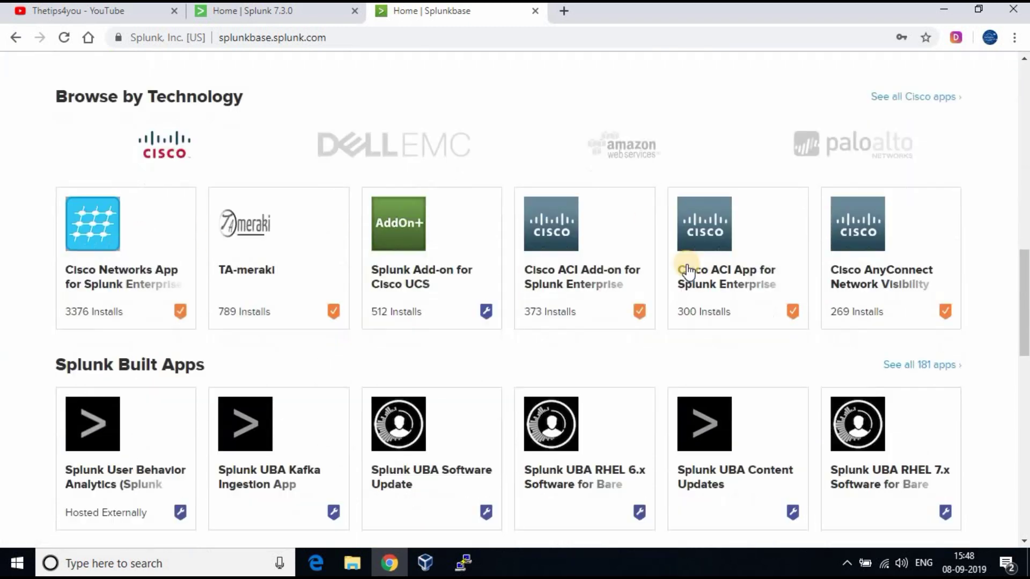
{"action": "scroll", "coordinate": [690, 271], "scroll_direction": "up", "scroll_amount": 18}
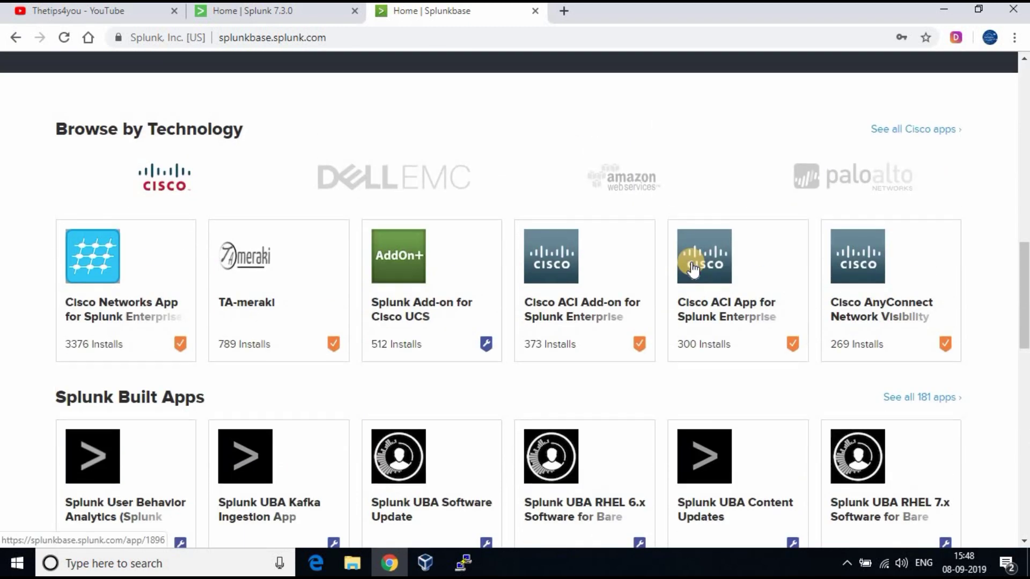
Search Splunkbase for 'das' and open the Splunk Dashboard Examples app page.
{"action": "left_click", "coordinate": [441, 80]}
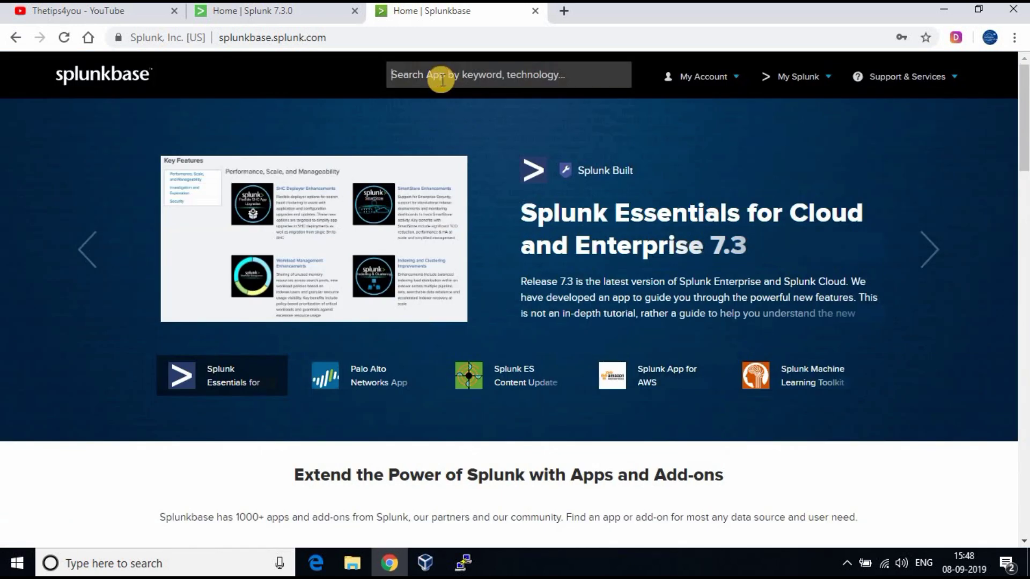
{"action": "type", "text": "dashb"}
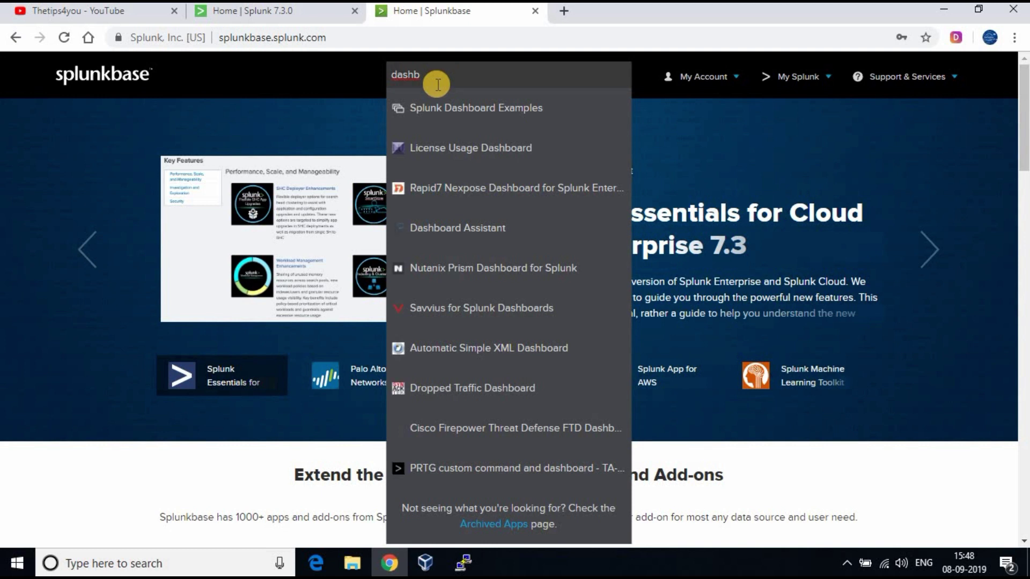
{"action": "left_click", "coordinate": [442, 108]}
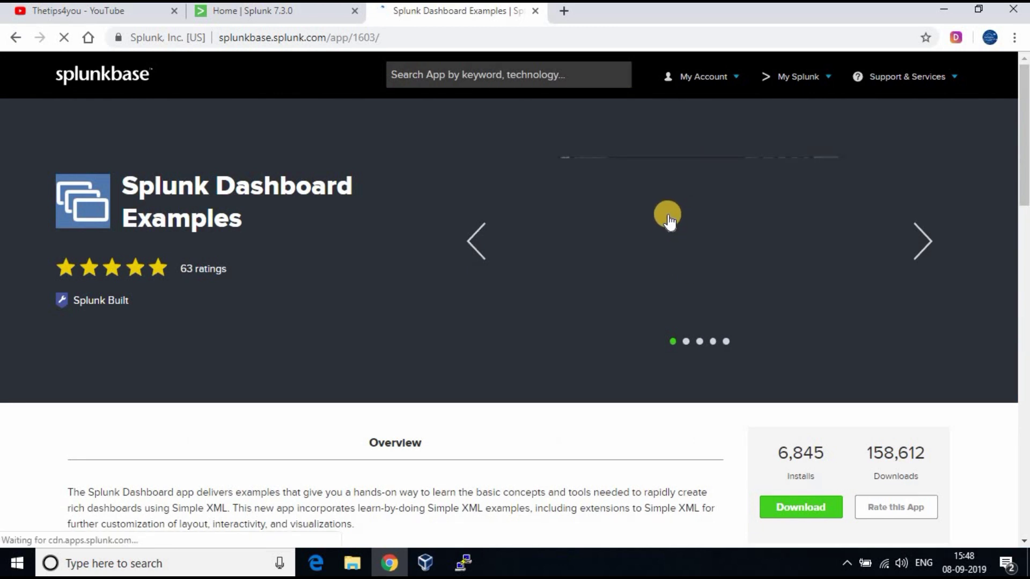
Browse the app page and advance two screenshots in its carousel.
{"action": "scroll", "coordinate": [668, 217], "scroll_direction": "down", "scroll_amount": 5}
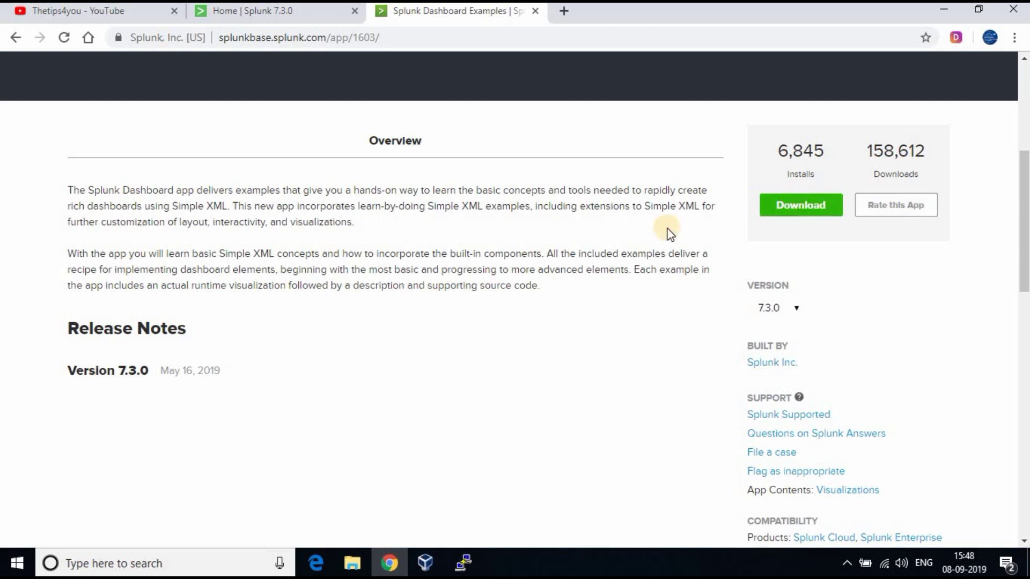
{"action": "scroll", "coordinate": [407, 276], "scroll_direction": "up", "scroll_amount": 5}
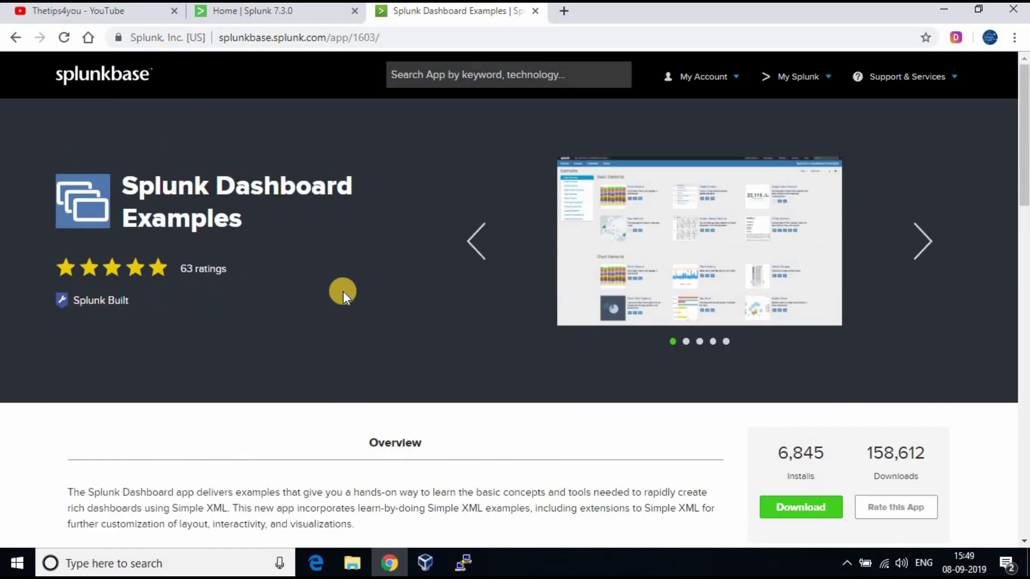
{"action": "left_click", "coordinate": [925, 242]}
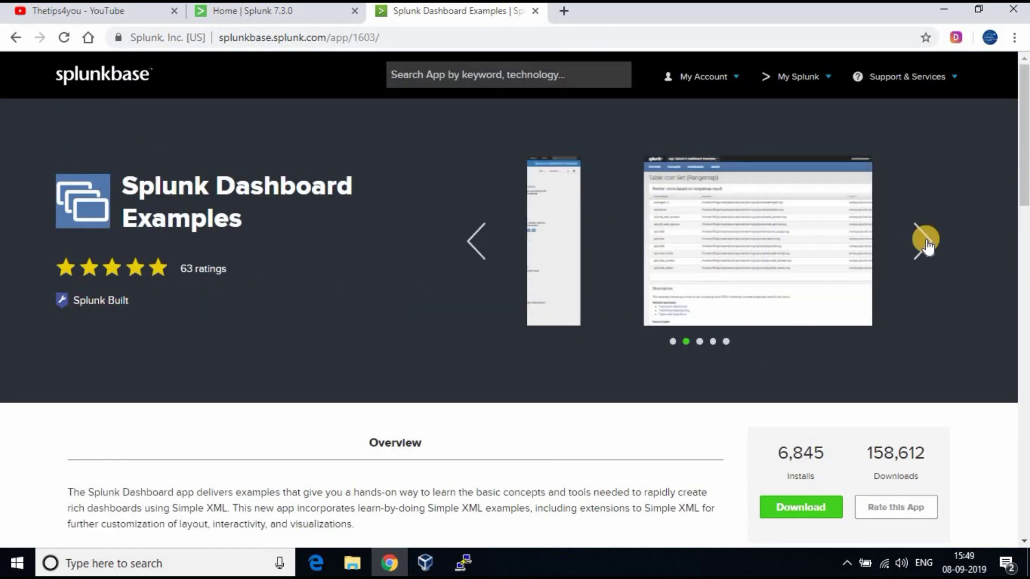
{"action": "left_click", "coordinate": [926, 244]}
{"action": "scroll", "coordinate": [926, 244], "scroll_direction": "down", "scroll_amount": 7}
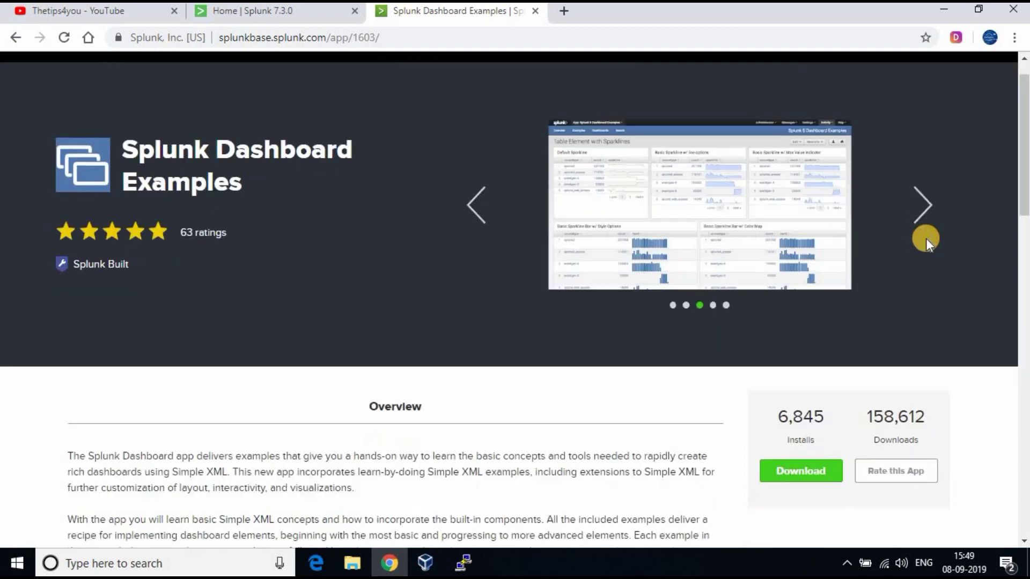
{"action": "scroll", "coordinate": [799, 281], "scroll_direction": "up", "scroll_amount": 3}
Download Splunk Dashboard Examples 7.3.0, agreeing to the license, and scroll the Thank You instructions.
{"action": "left_click", "coordinate": [805, 284]}
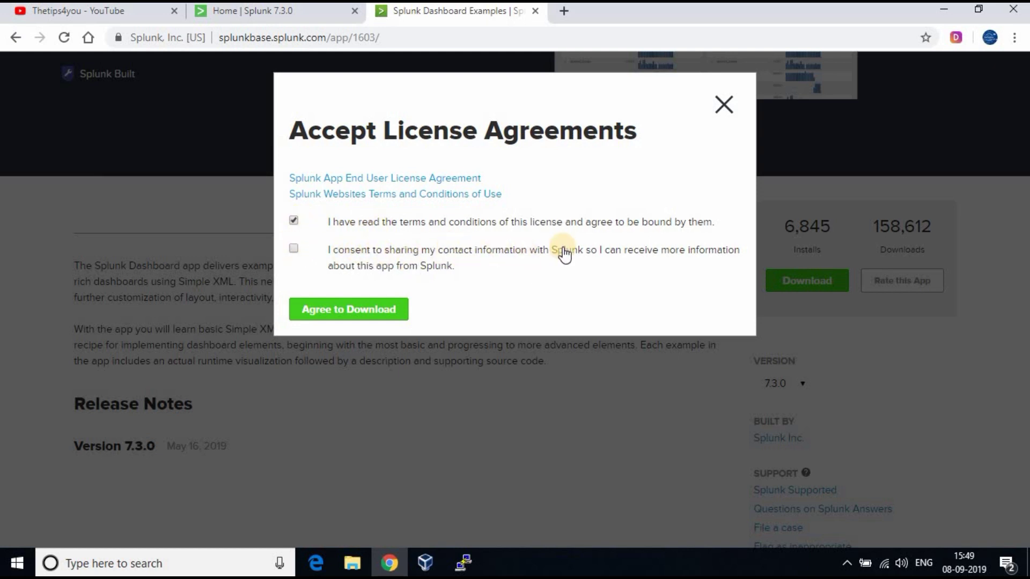
{"action": "left_click", "coordinate": [360, 311]}
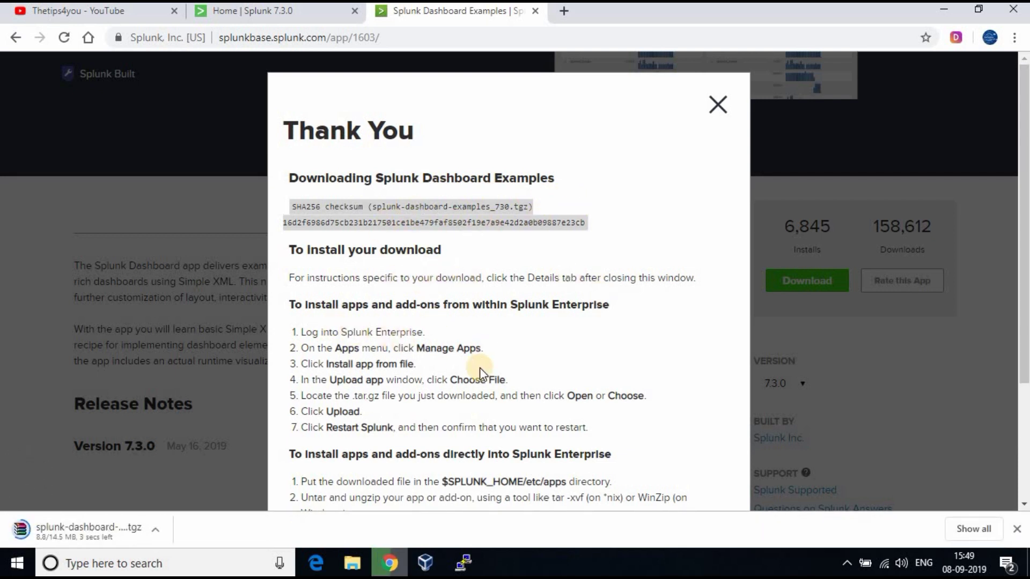
{"action": "scroll", "coordinate": [475, 352], "scroll_direction": "down", "scroll_amount": 3}
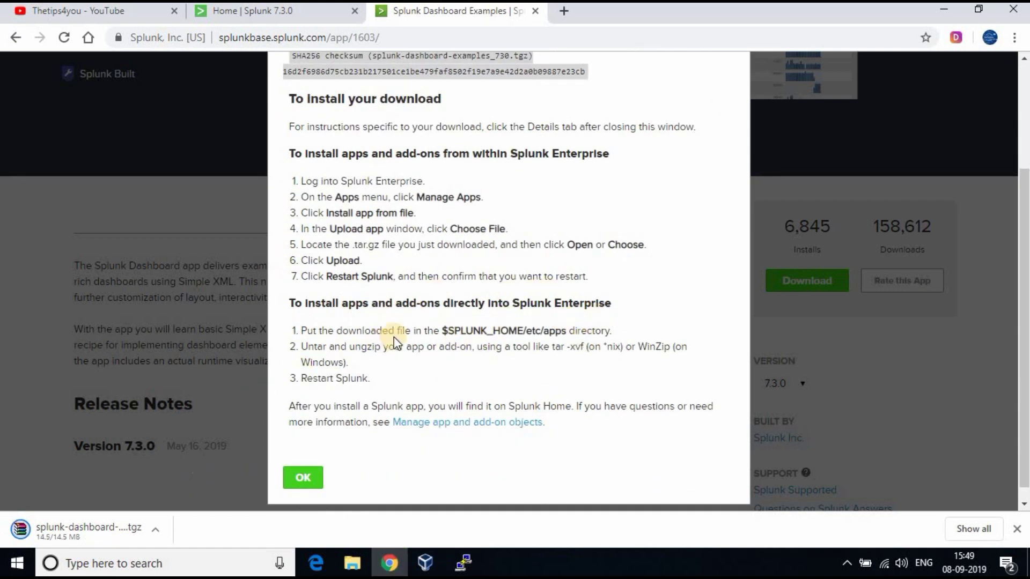
Dismiss the Thank You installation instructions dialog.
{"action": "left_click", "coordinate": [300, 477]}
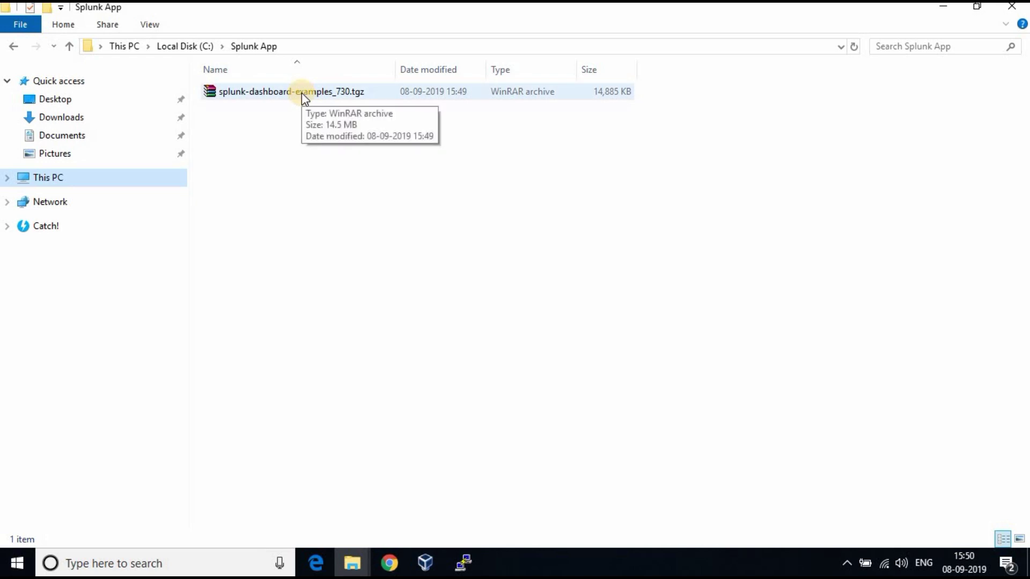
Go back to the Splunk Enterprise home tab and open the Apps list.
{"action": "left_click", "coordinate": [397, 567]}
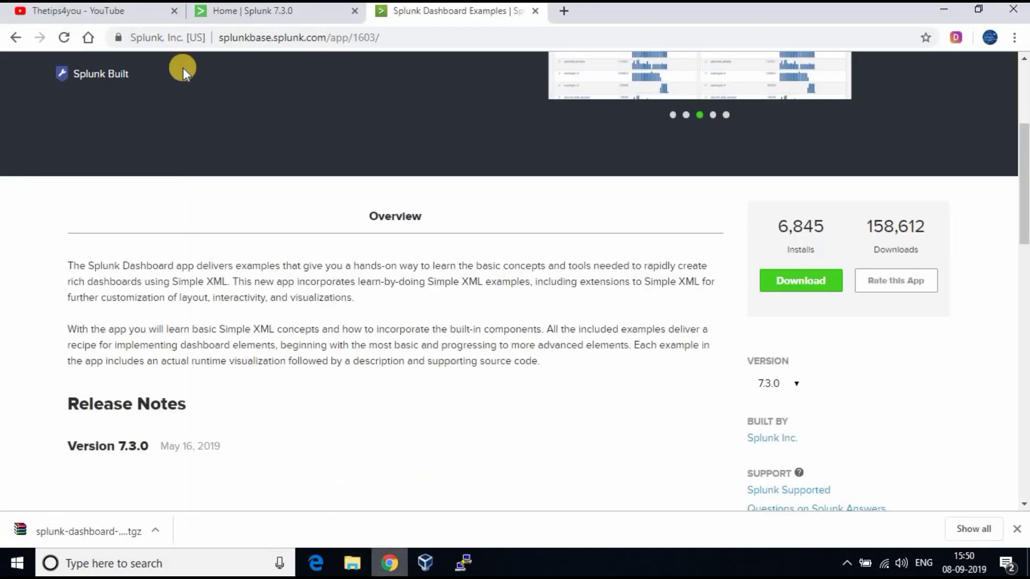
{"action": "left_click", "coordinate": [272, 11]}
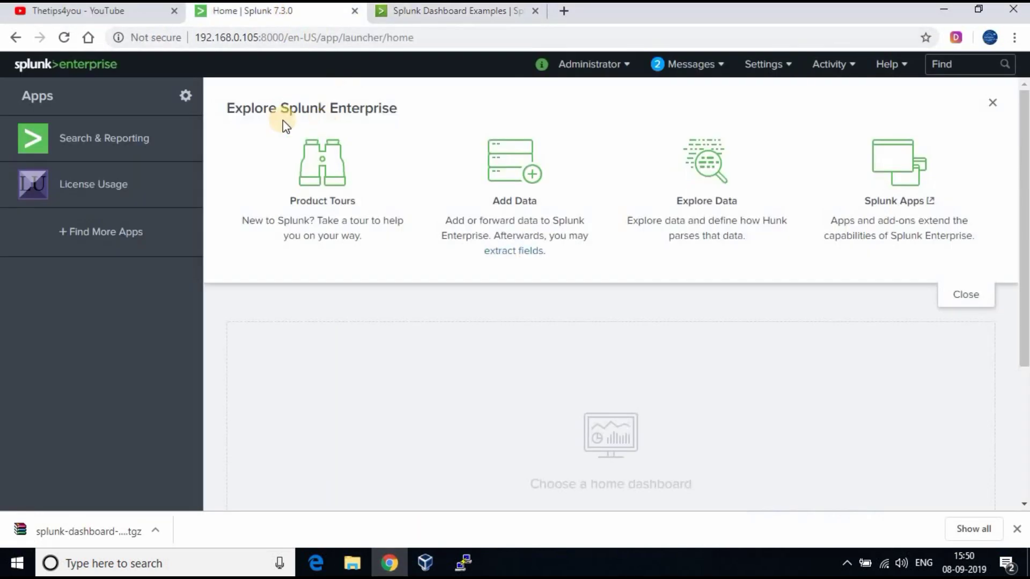
{"action": "left_click", "coordinate": [185, 96]}
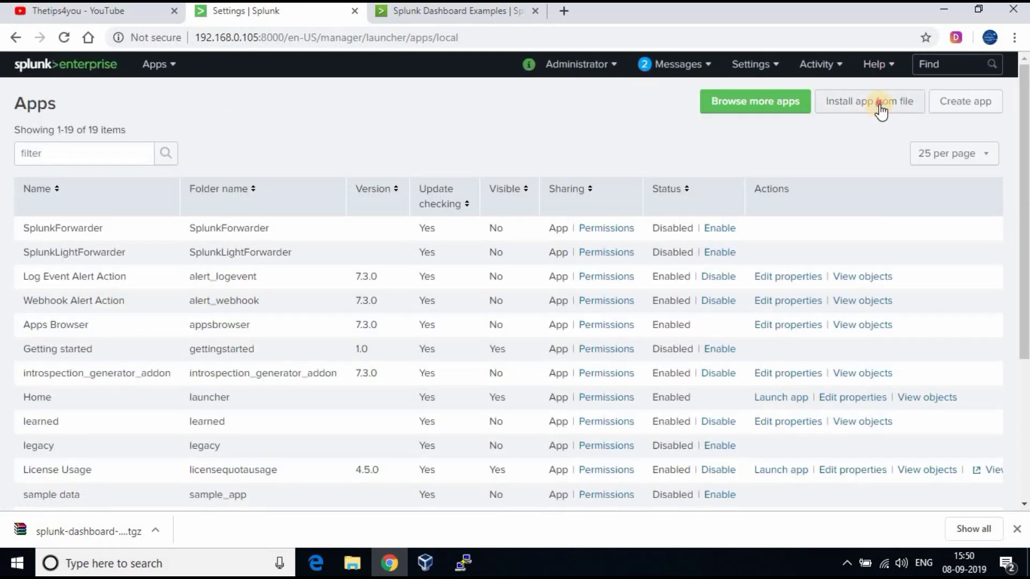
Install the app from file, uploading splunk-dashboard-examples_730.tgz.
{"action": "left_click", "coordinate": [879, 106]}
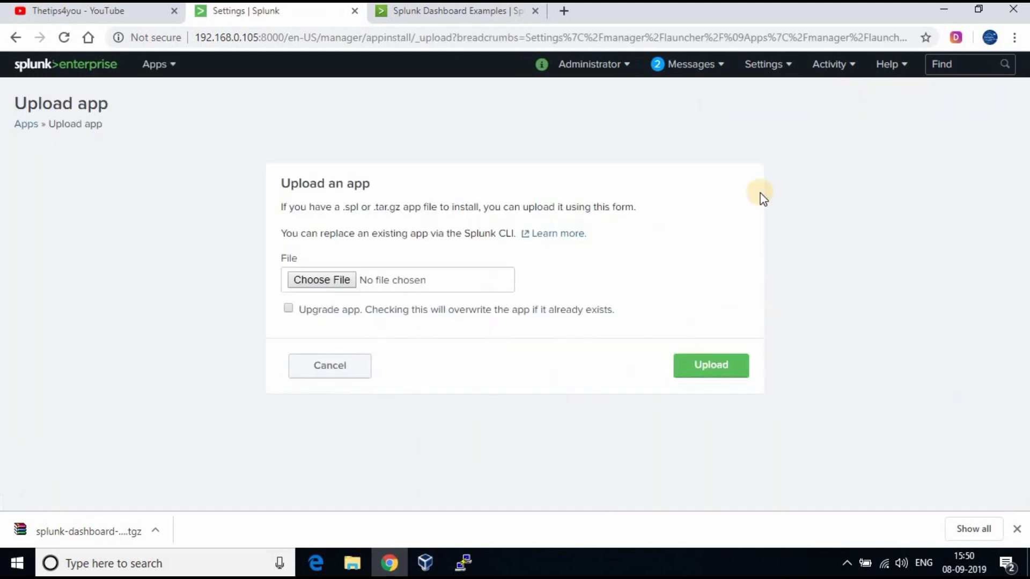
{"action": "left_click", "coordinate": [333, 277]}
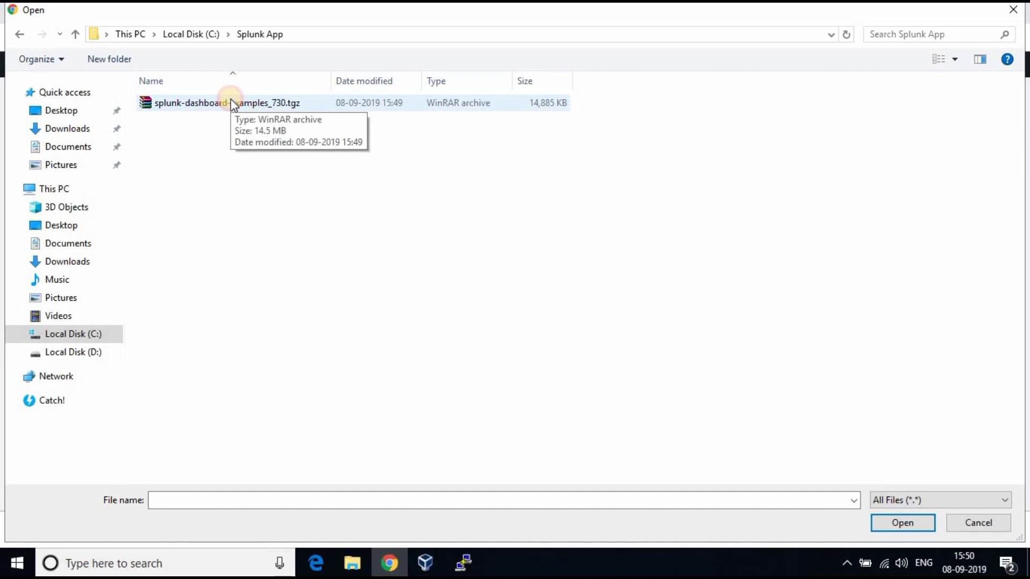
{"action": "left_click", "coordinate": [235, 103]}
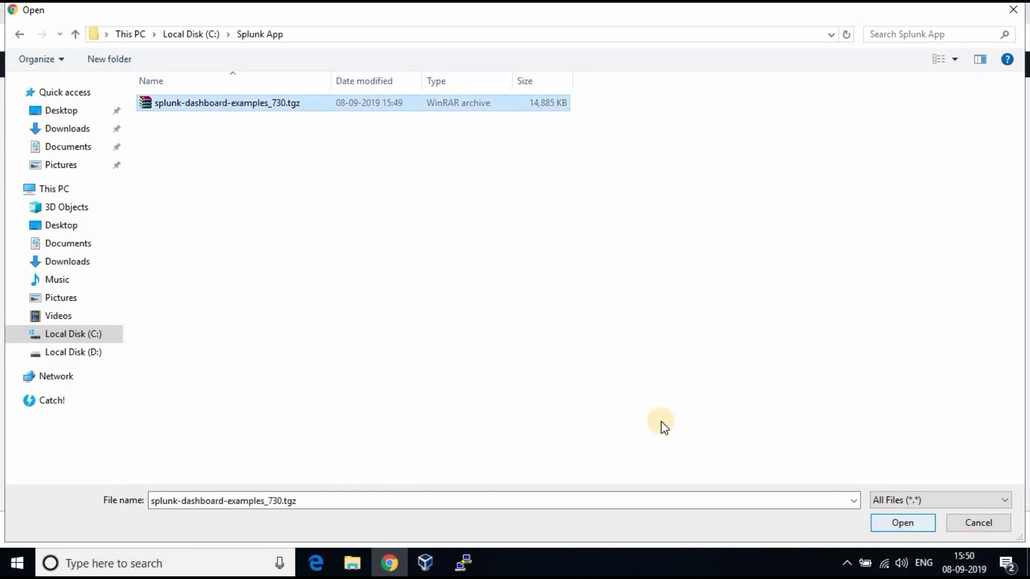
{"action": "left_click", "coordinate": [901, 524]}
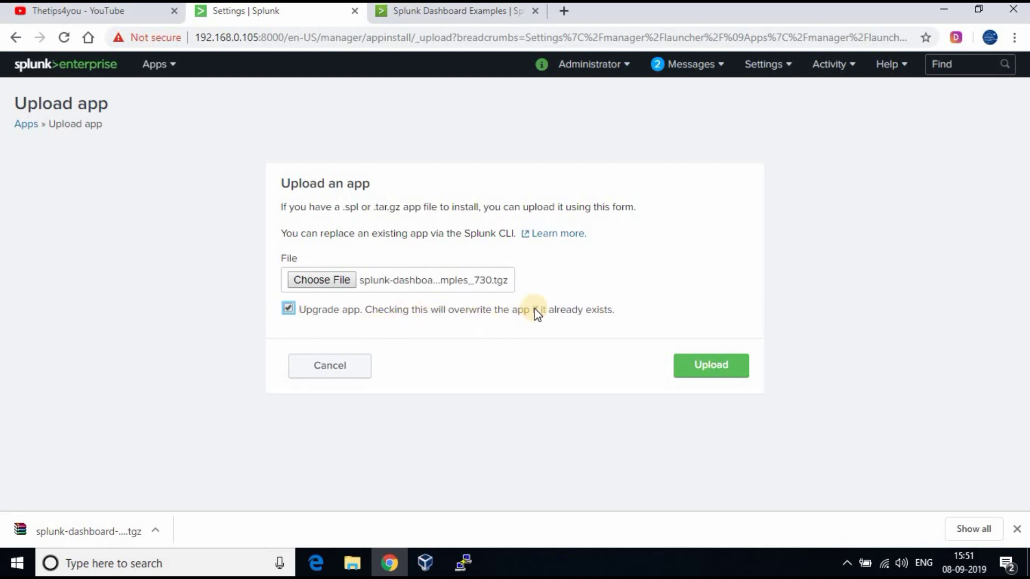
{"action": "left_click", "coordinate": [741, 373]}
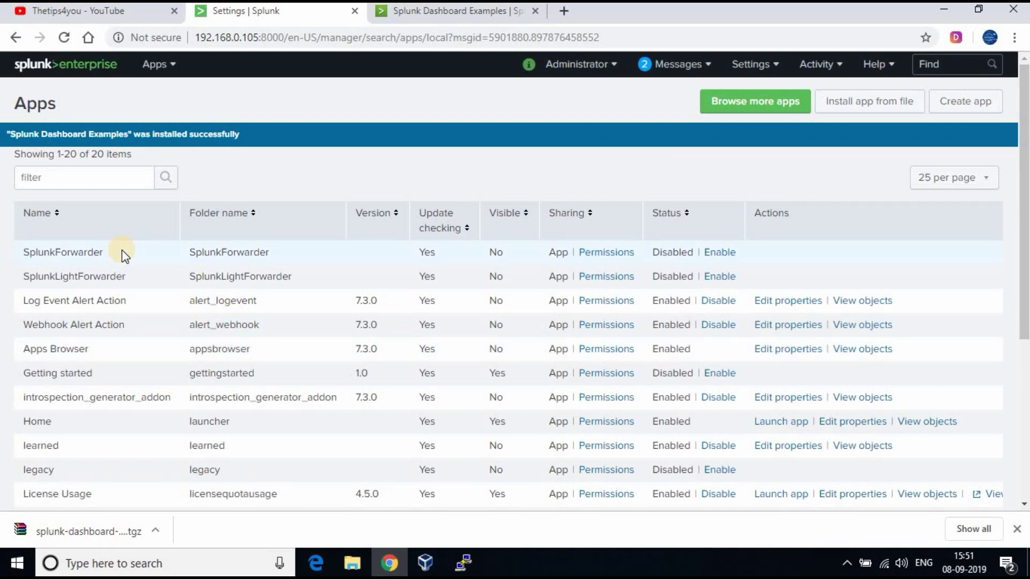
Find Splunk Dashboard Examples in the Apps list, then open the app's Examples page.
{"action": "scroll", "coordinate": [121, 250], "scroll_direction": "down", "scroll_amount": 3}
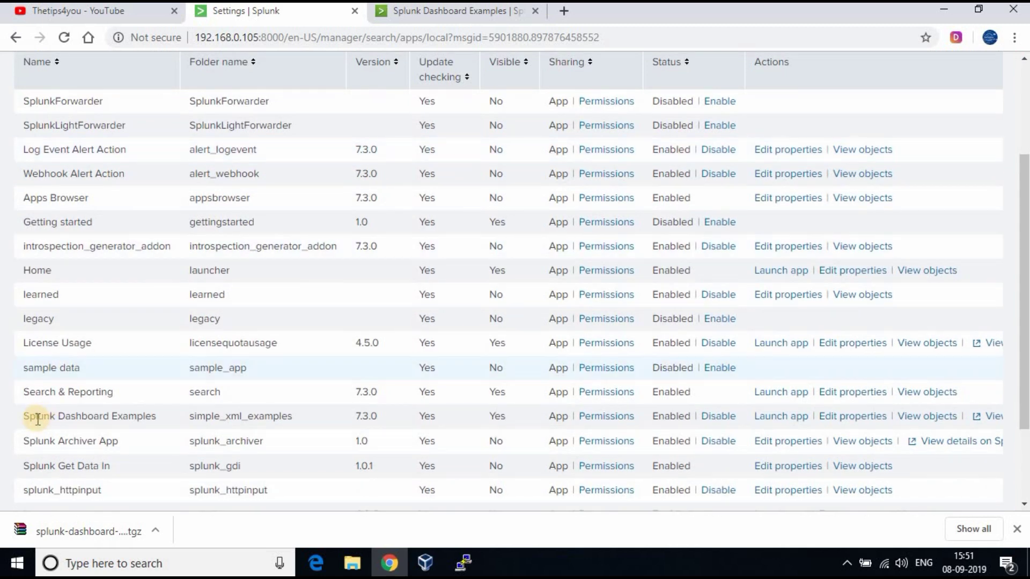
{"action": "left_click_drag", "start_coordinate": [38, 420], "coordinate": [157, 416]}
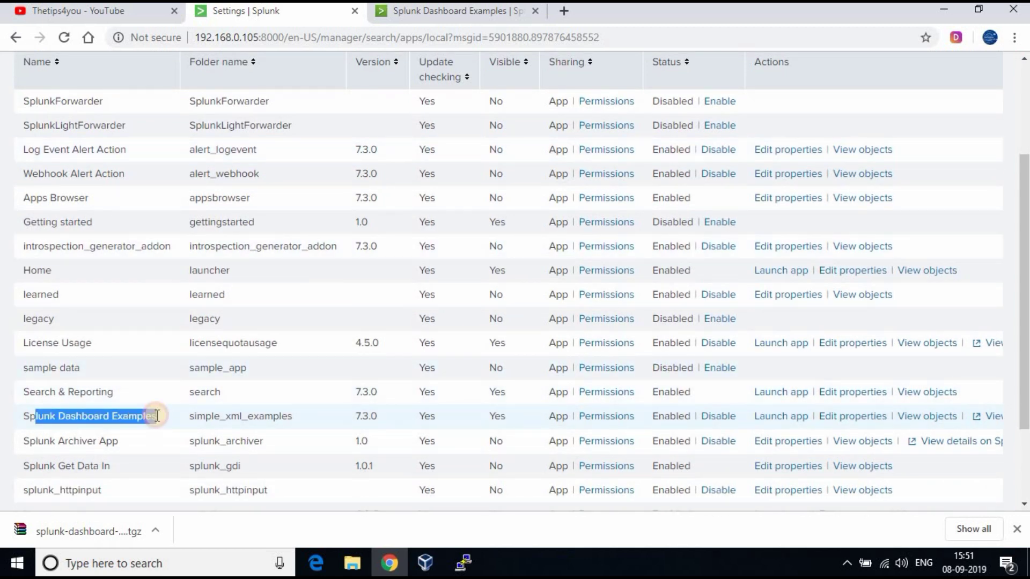
{"action": "left_click", "coordinate": [158, 416]}
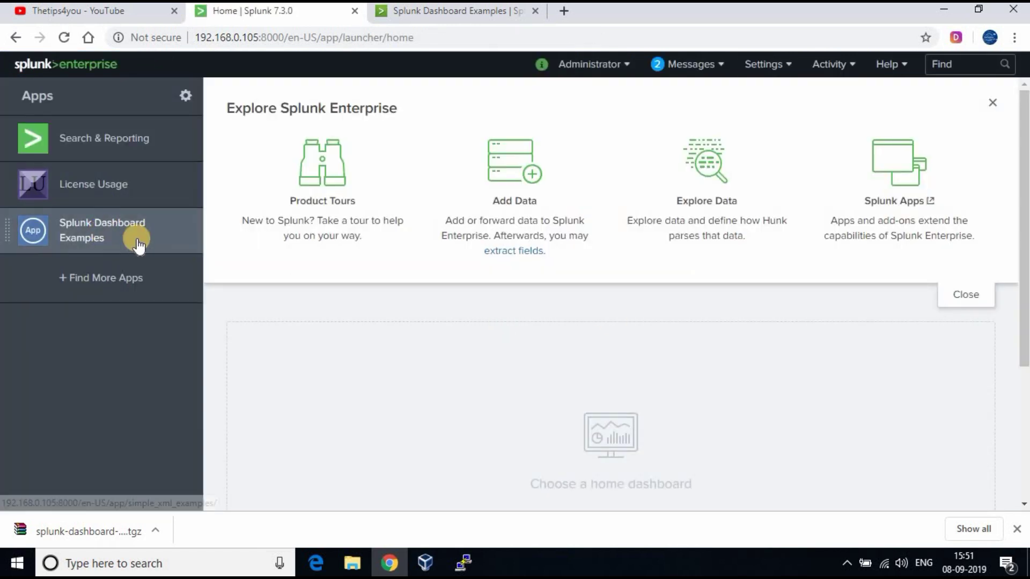
{"action": "left_click", "coordinate": [115, 231]}
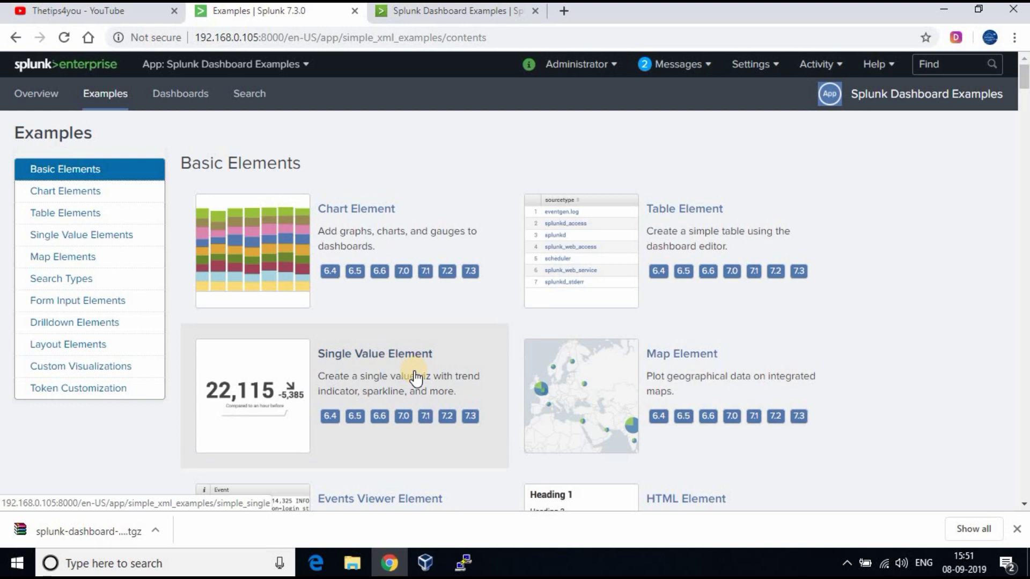
Review the Chart Element example and its source code, then return to Splunk Home.
{"action": "scroll", "coordinate": [409, 370], "scroll_direction": "down", "scroll_amount": 3}
{"action": "scroll", "coordinate": [558, 386], "scroll_direction": "down", "scroll_amount": 7}
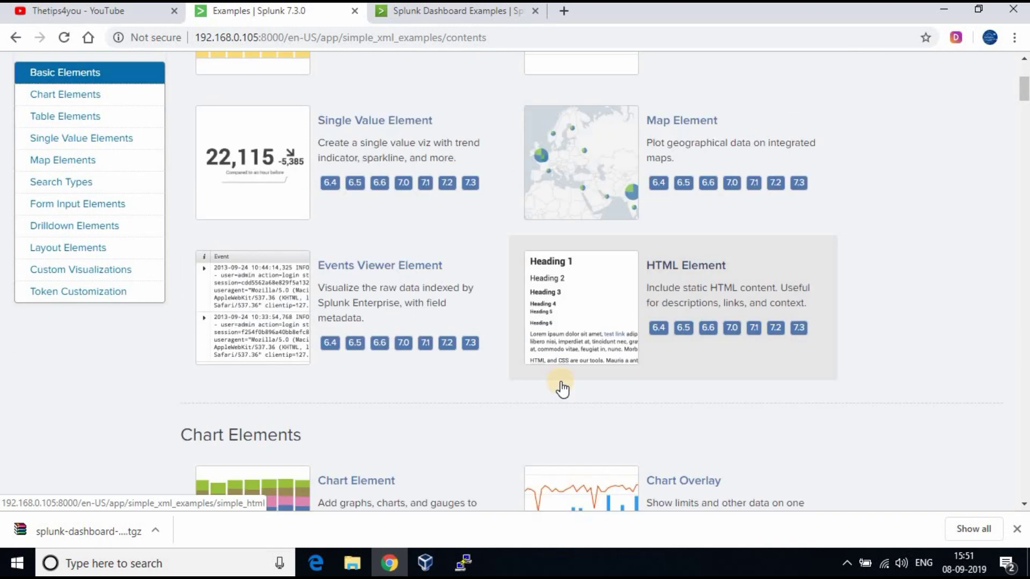
{"action": "scroll", "coordinate": [561, 387], "scroll_direction": "up", "scroll_amount": 10}
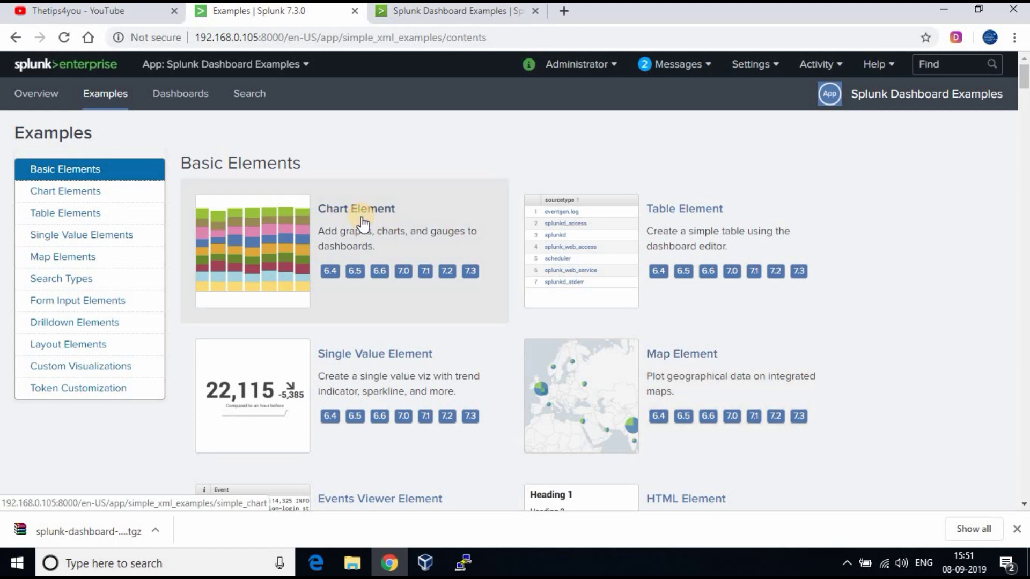
{"action": "left_click", "coordinate": [363, 222]}
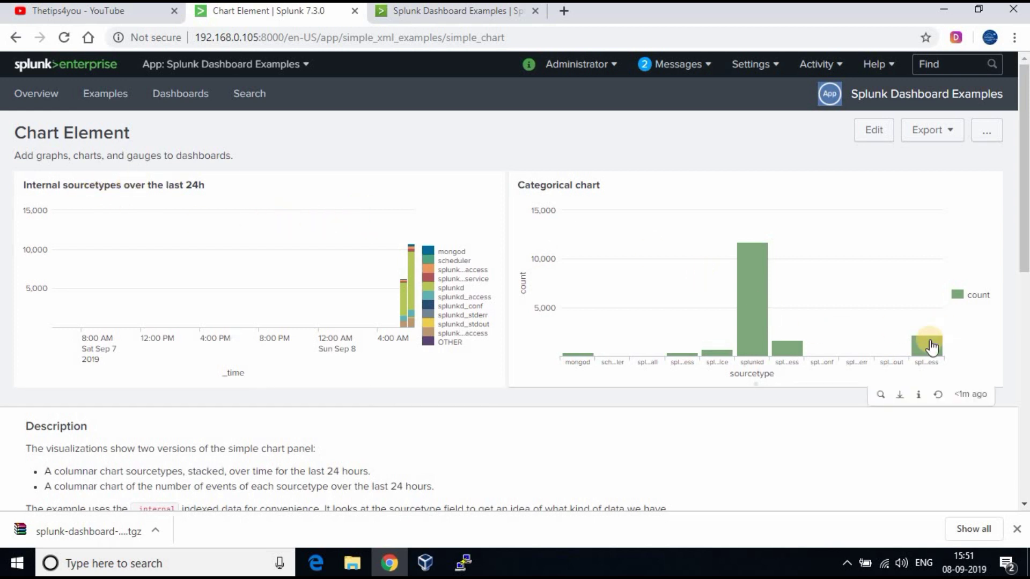
{"action": "scroll", "coordinate": [784, 367], "scroll_direction": "down", "scroll_amount": 4}
{"action": "scroll", "coordinate": [784, 367], "scroll_direction": "down", "scroll_amount": 4}
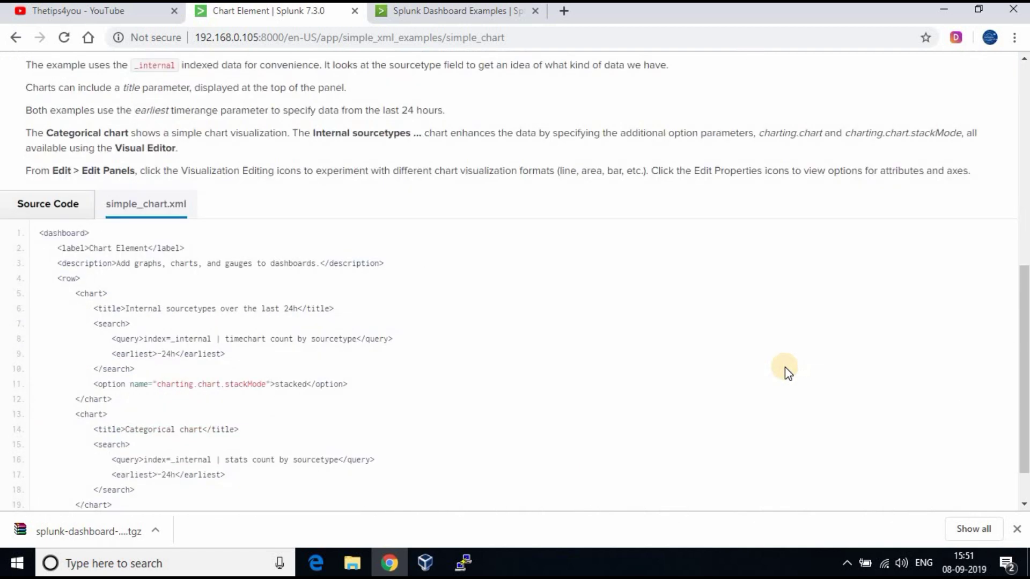
{"action": "scroll", "coordinate": [784, 366], "scroll_direction": "up", "scroll_amount": 8}
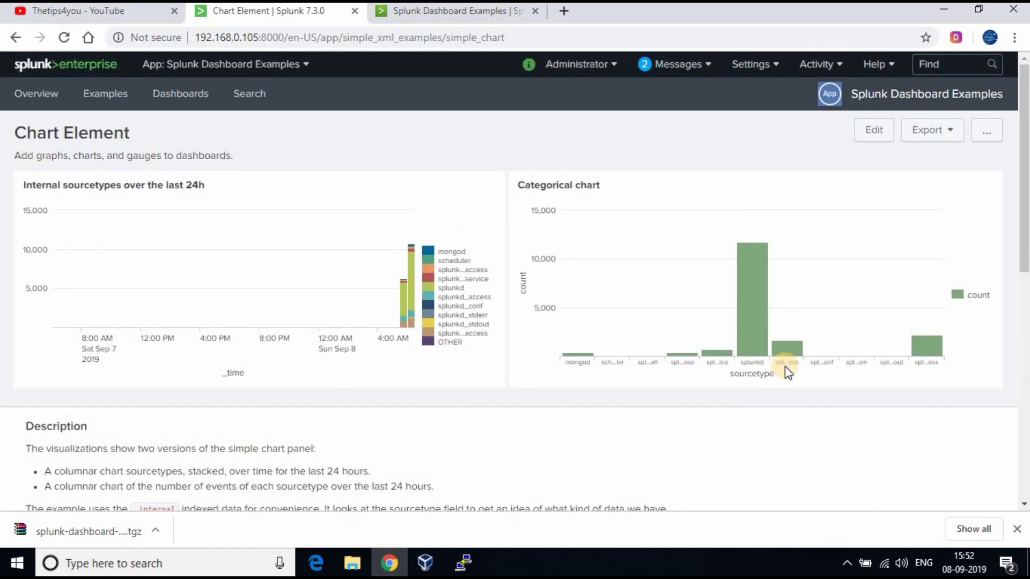
{"action": "left_click", "coordinate": [70, 63]}
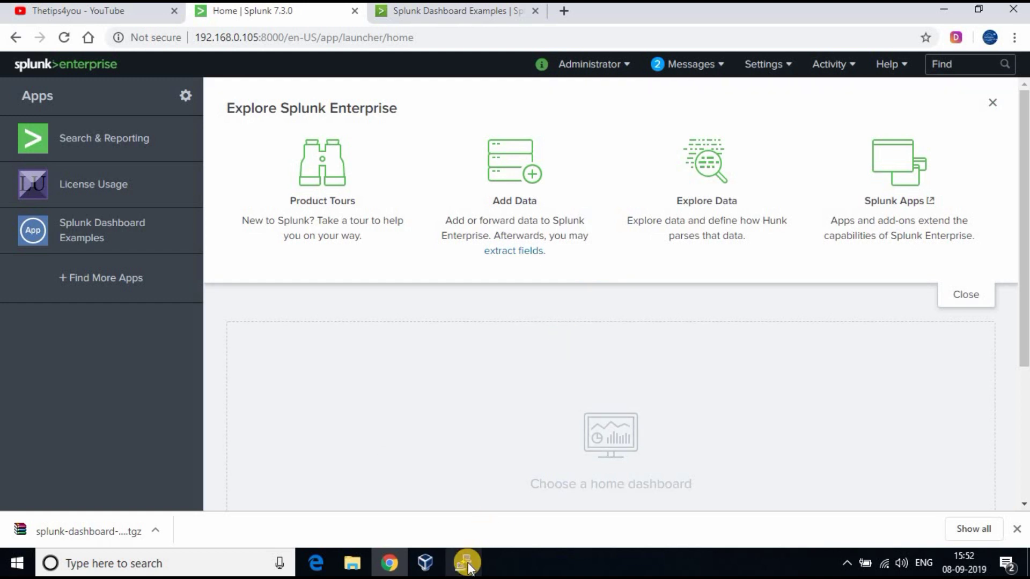
In PuTTY, clear the screen, list /opt/splunk/etc/apps, and highlight simple_xml_examples.
{"action": "left_click", "coordinate": [477, 521]}
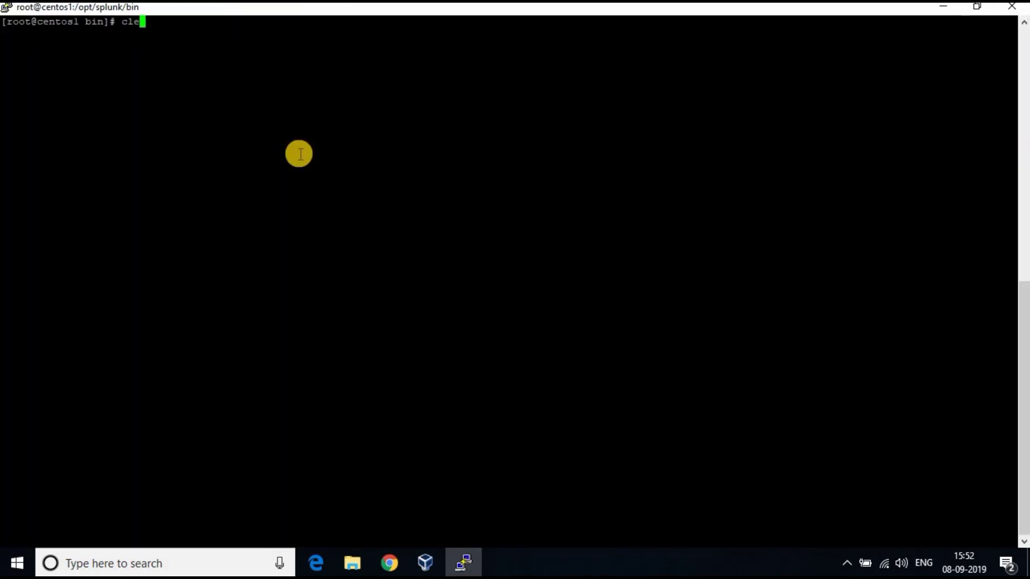
{"action": "type", "text": "clear"}
{"action": "key", "text": "Return"}
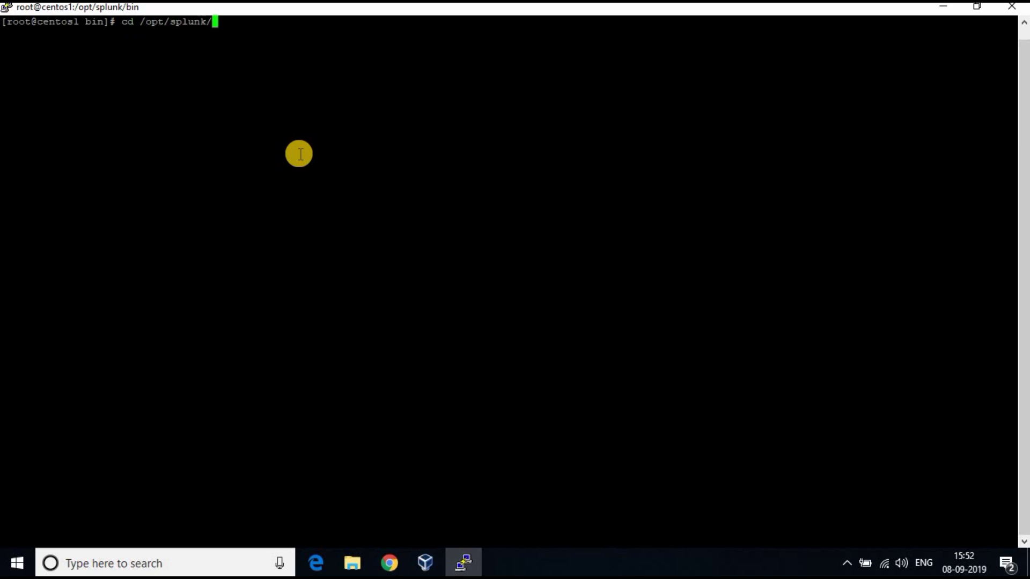
{"action": "type", "text": "apps"}
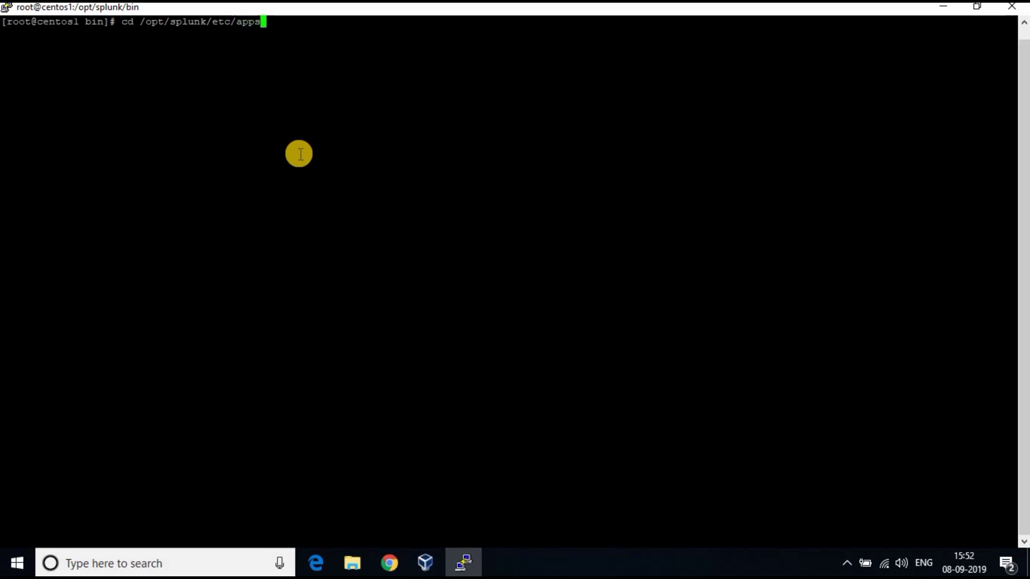
{"action": "key", "text": "Return"}
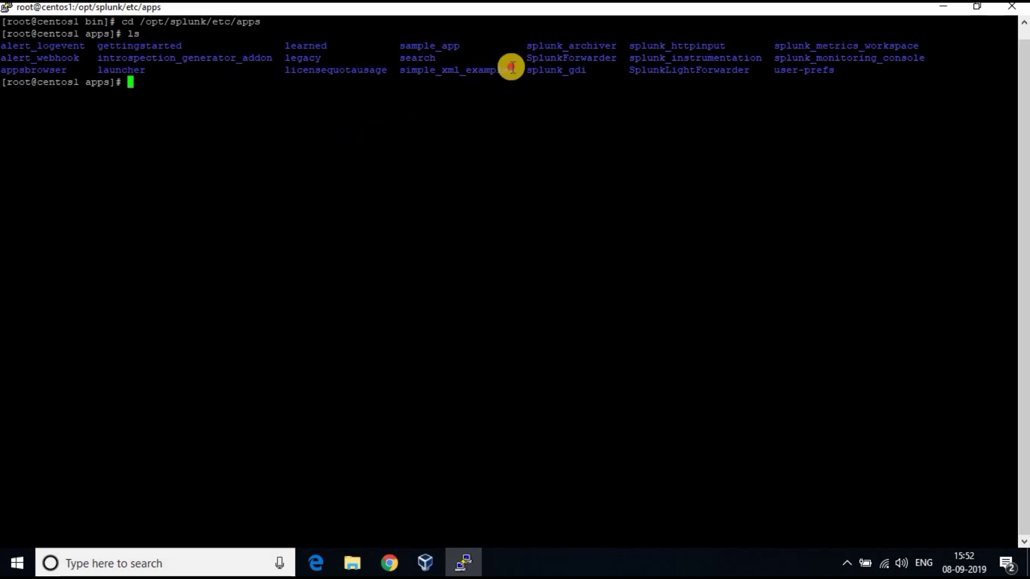
{"action": "left_click_drag", "start_coordinate": [512, 69], "coordinate": [400, 70]}
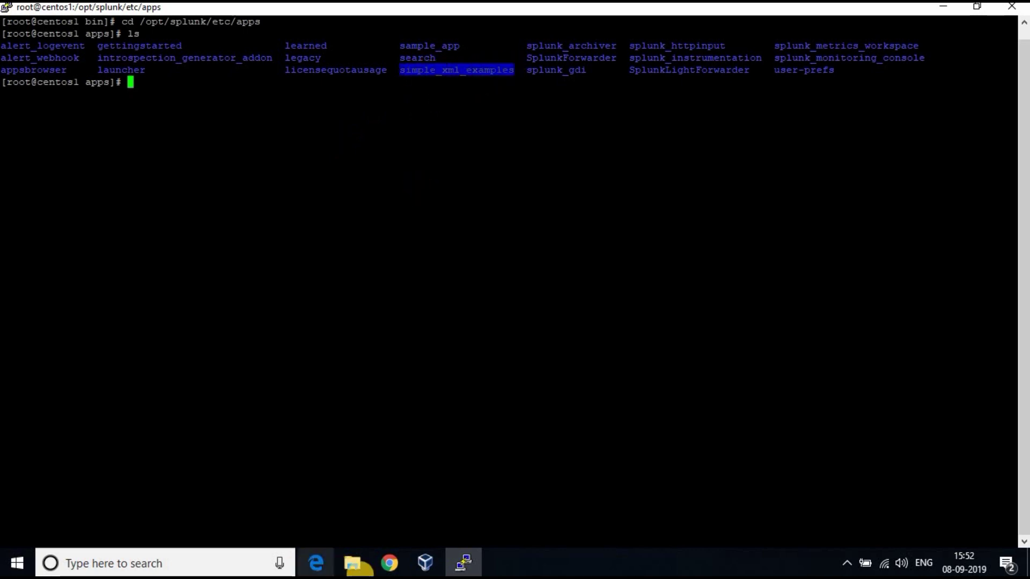
{"action": "left_click", "coordinate": [389, 562]}
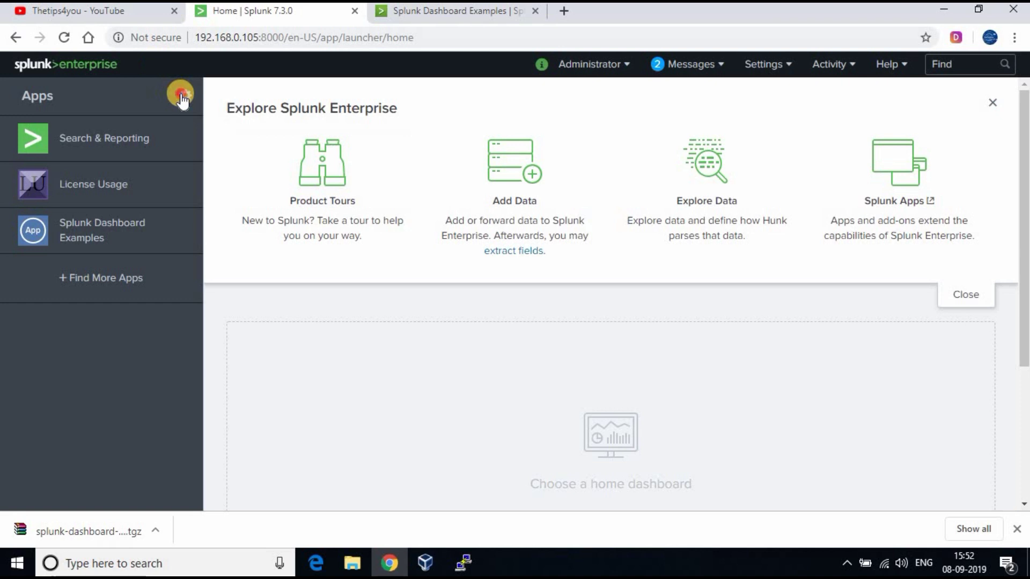
Open Manage Apps and locate Splunk Dashboard Examples with its simple_xml_examples folder.
{"action": "left_click", "coordinate": [180, 96]}
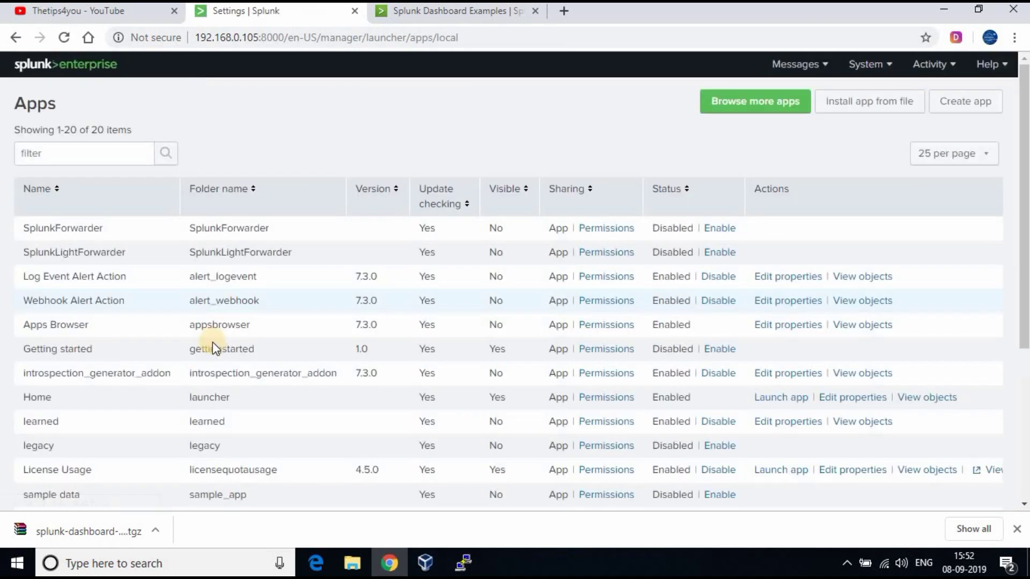
{"action": "scroll", "coordinate": [212, 342], "scroll_direction": "down", "scroll_amount": 5}
{"action": "left_click_drag", "start_coordinate": [292, 301], "coordinate": [239, 302]}
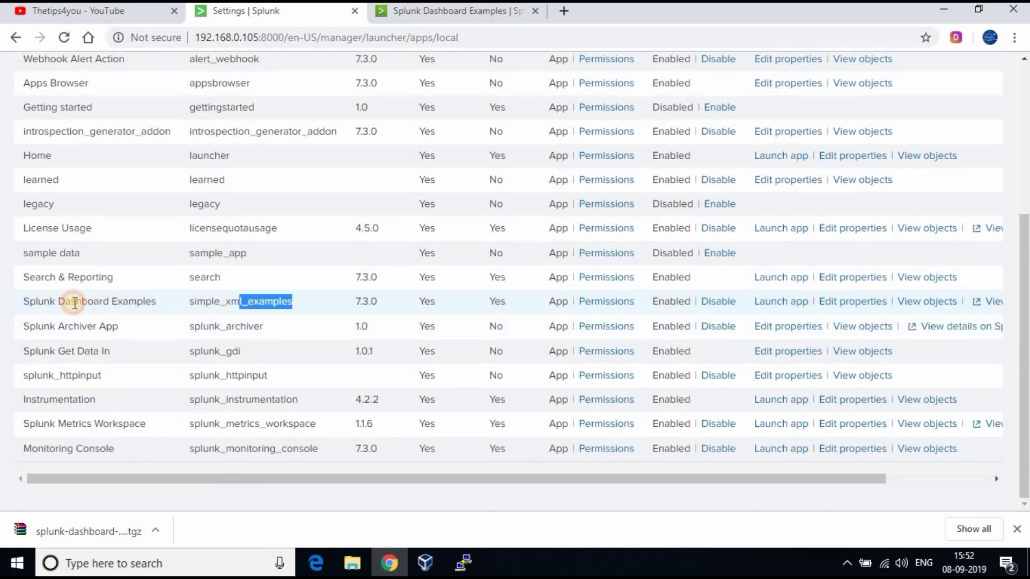
{"action": "left_click_drag", "start_coordinate": [74, 303], "coordinate": [54, 244]}
{"action": "left_click", "coordinate": [51, 229]}
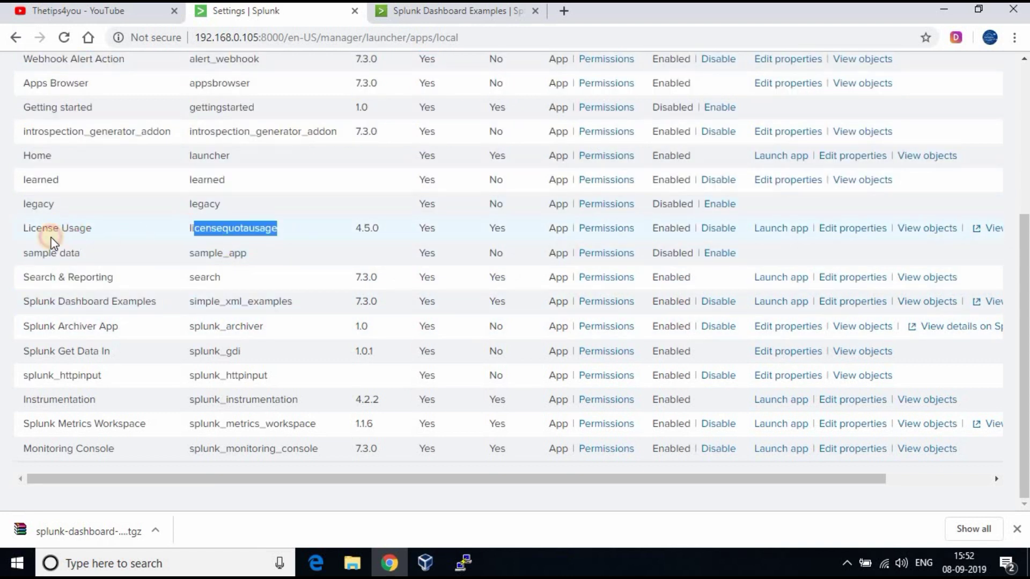
{"action": "left_click", "coordinate": [461, 558]}
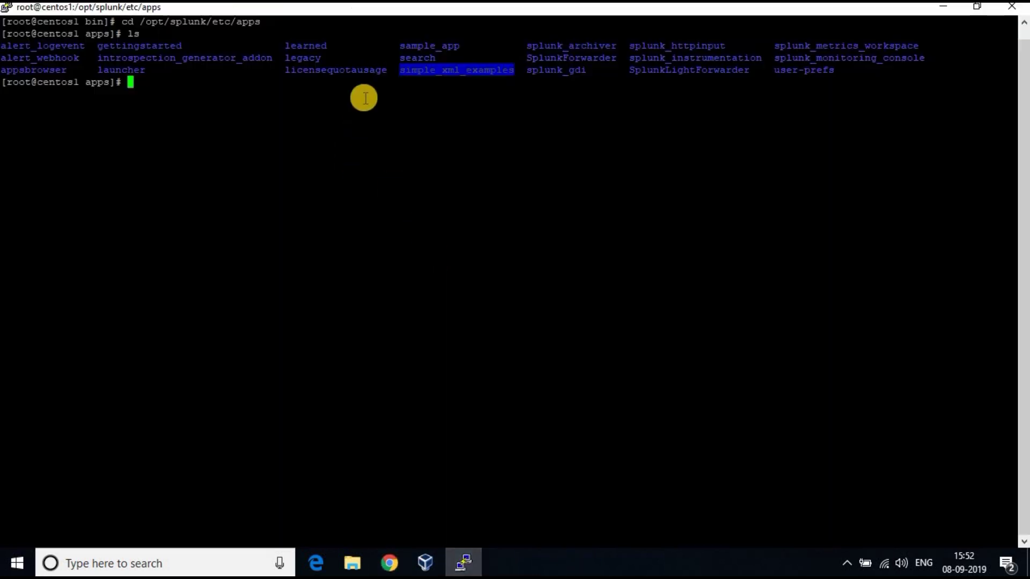
{"action": "left_click_drag", "start_coordinate": [390, 70], "coordinate": [280, 69]}
{"action": "double_click", "coordinate": [182, 83]}
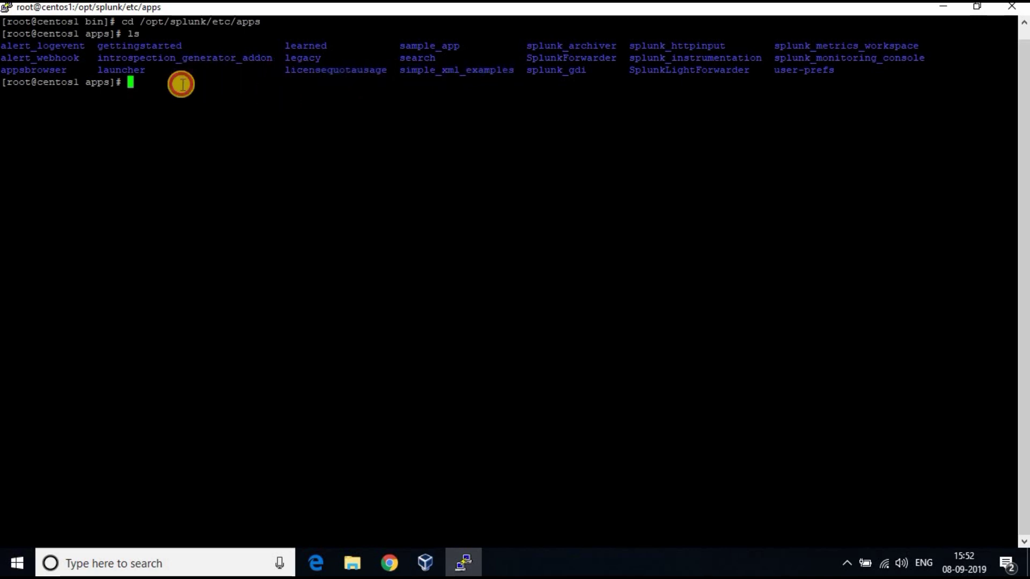
{"action": "left_click", "coordinate": [223, 97]}
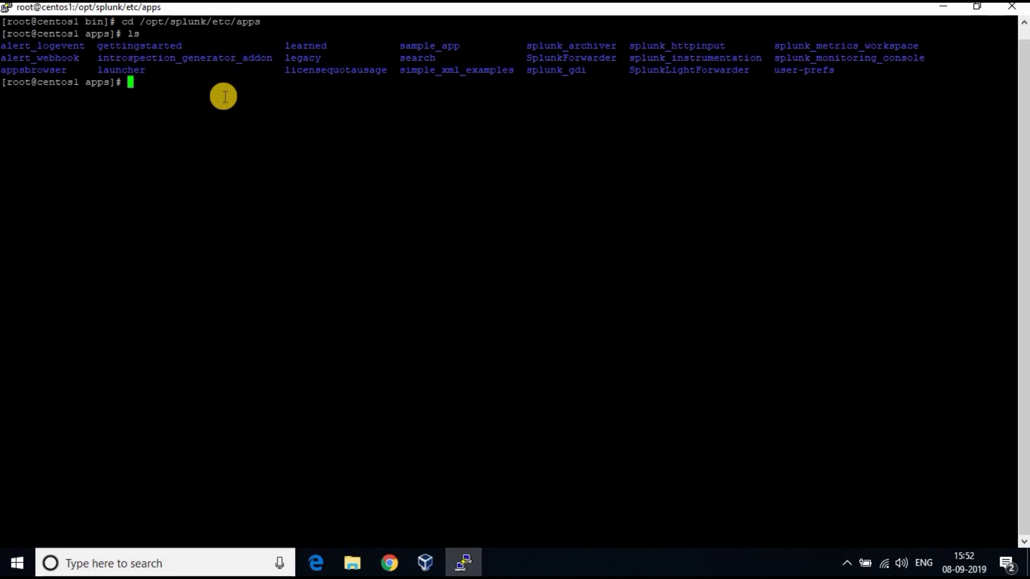